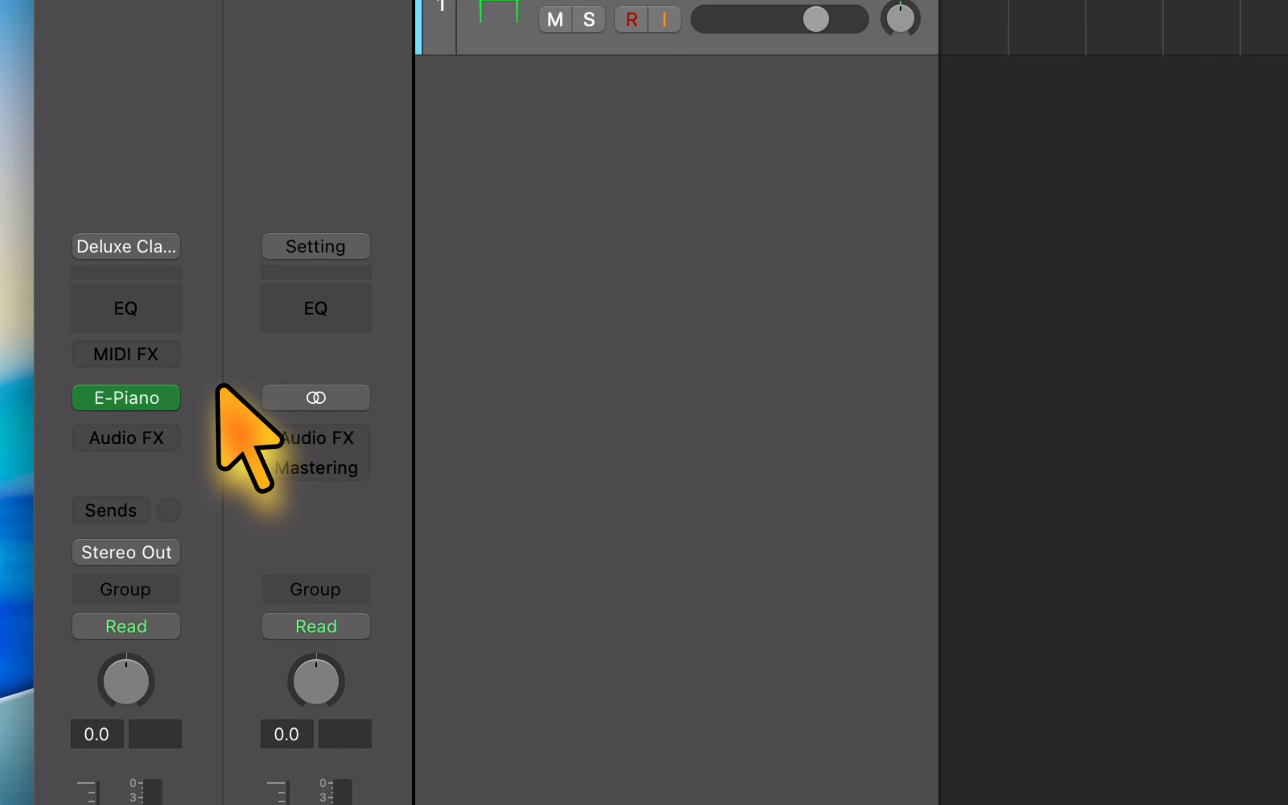
# Replace the E-Piano instrument on the Deluxe Classic track with Texture Loom.
pyautogui.click(168, 395)
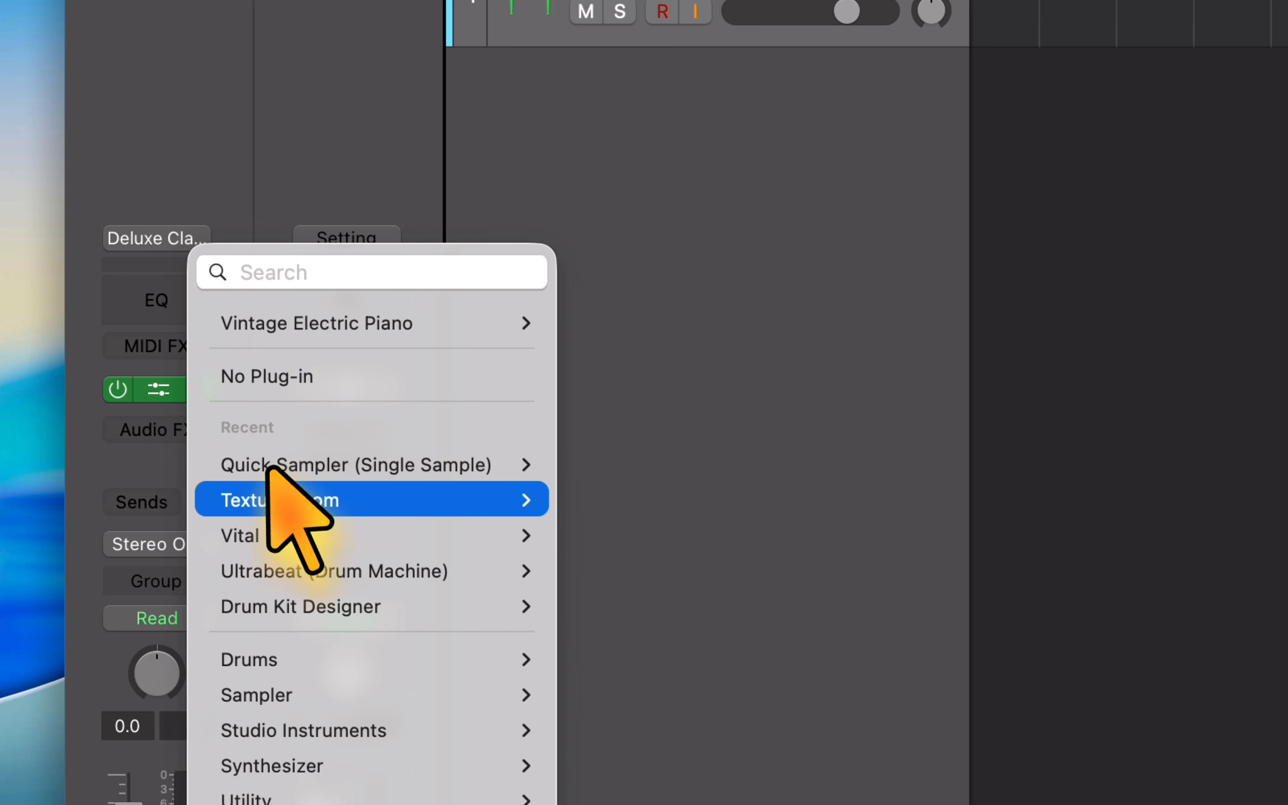
pyautogui.click(286, 498)
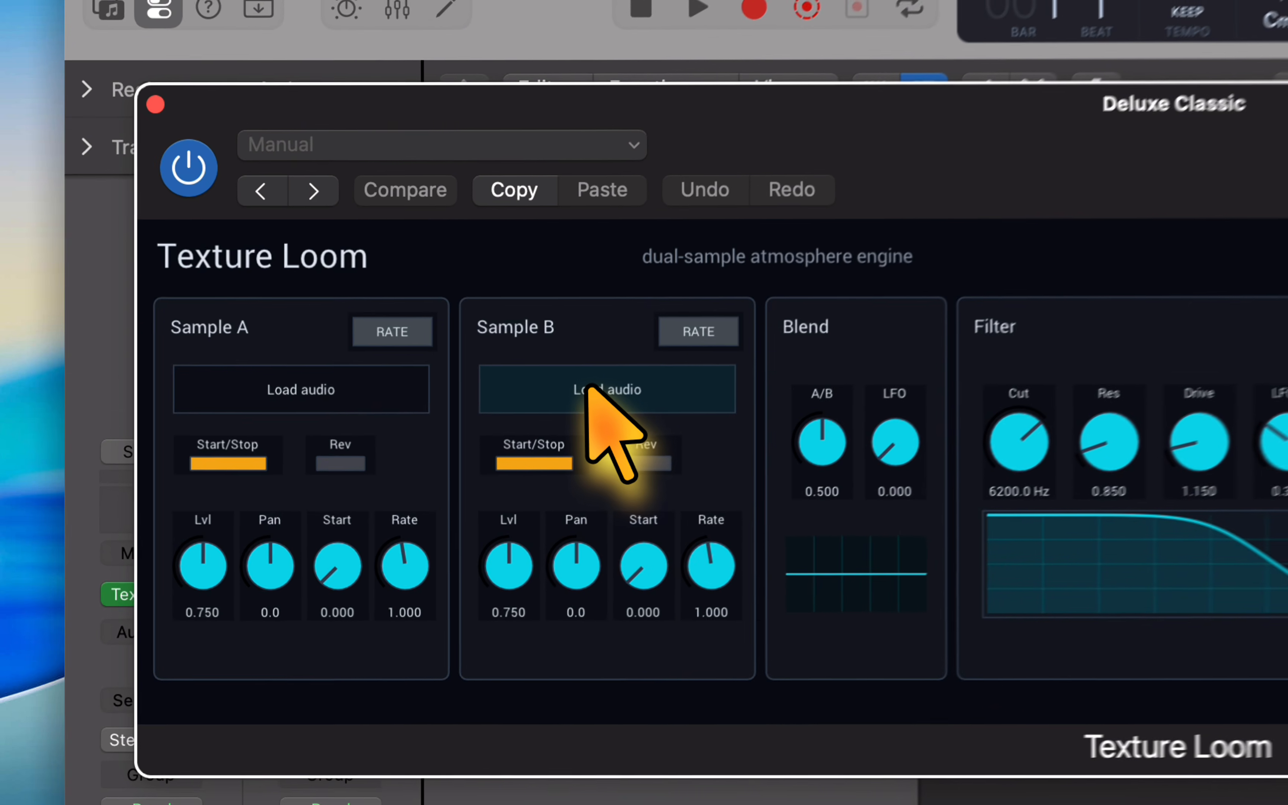
# Load 1369990-Darkness Gmin 152BPM.wav from Trap Drums 2 into Sample B and set the project tempo to 152.
pyautogui.click(621, 399)
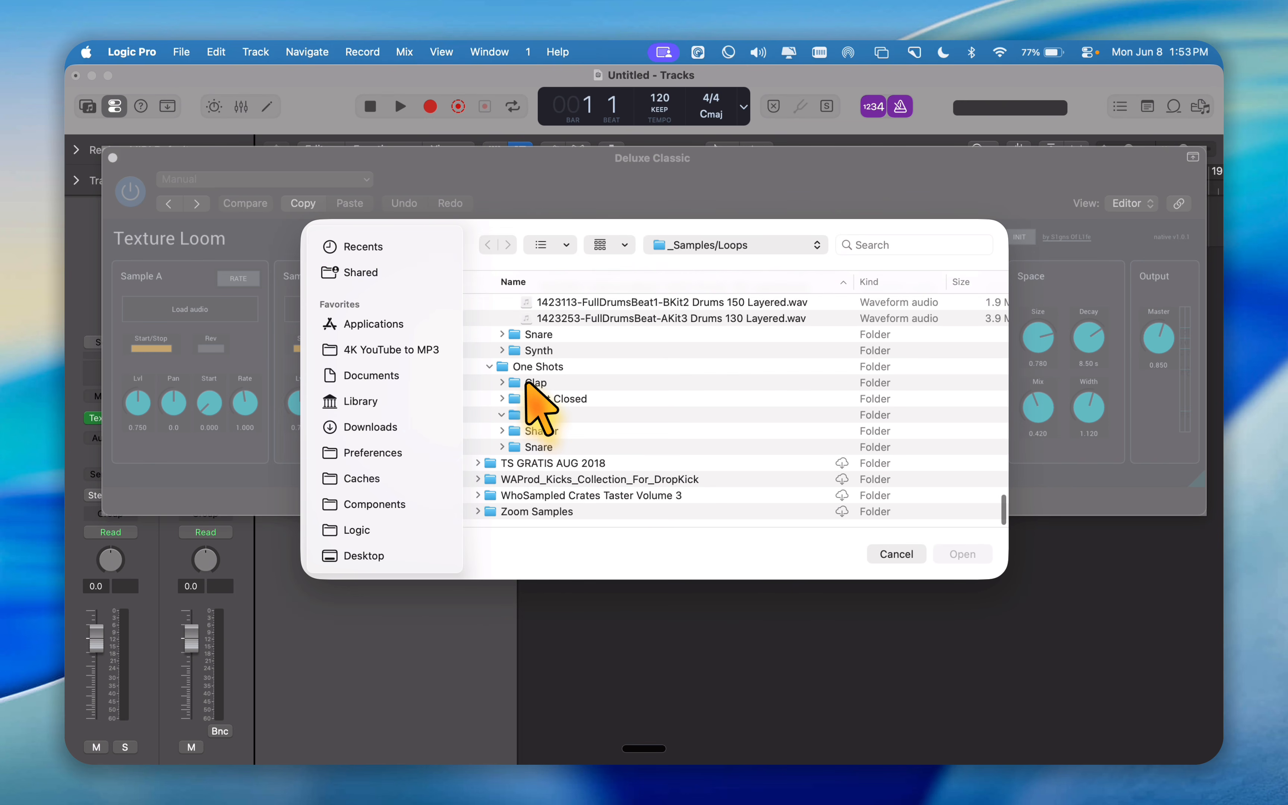
pyautogui.scroll(3, 527, 391)
pyautogui.click(557, 374)
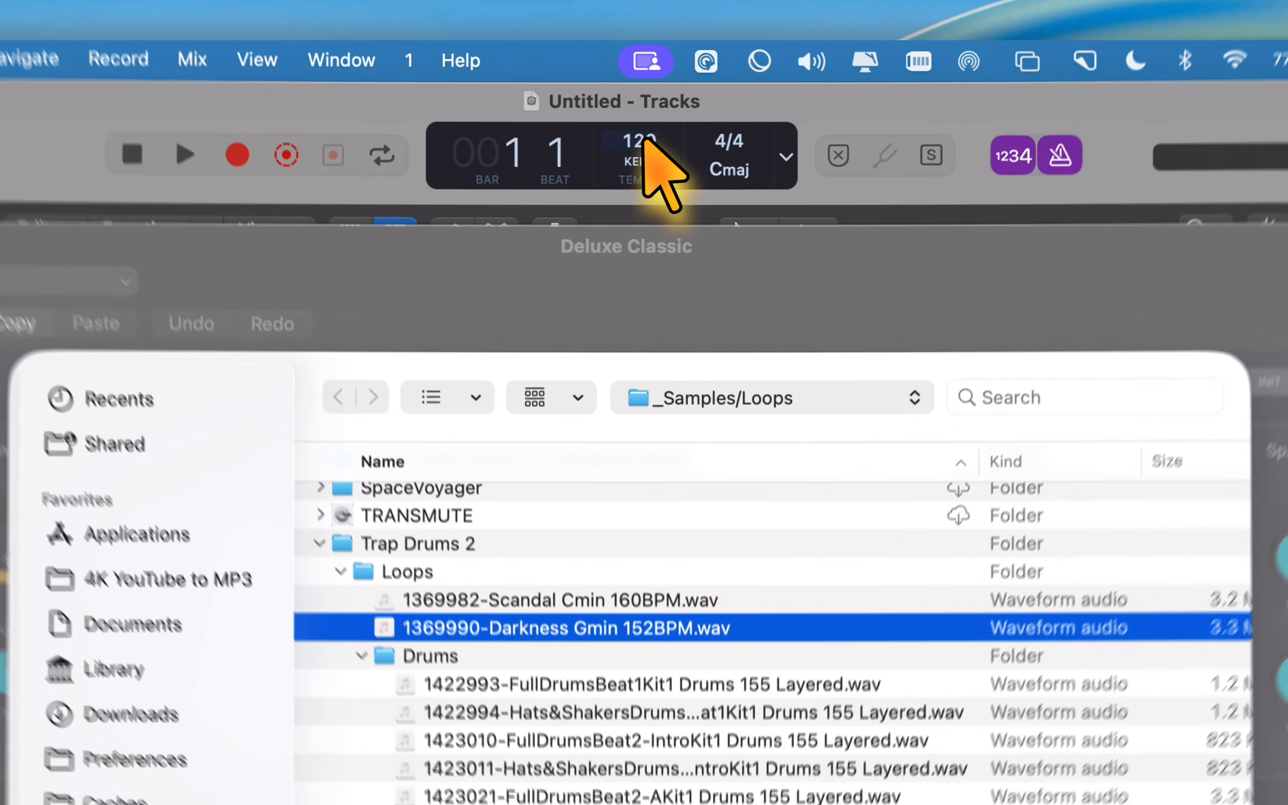
pyautogui.moveTo(675, 111); pyautogui.dragTo(689, 67)
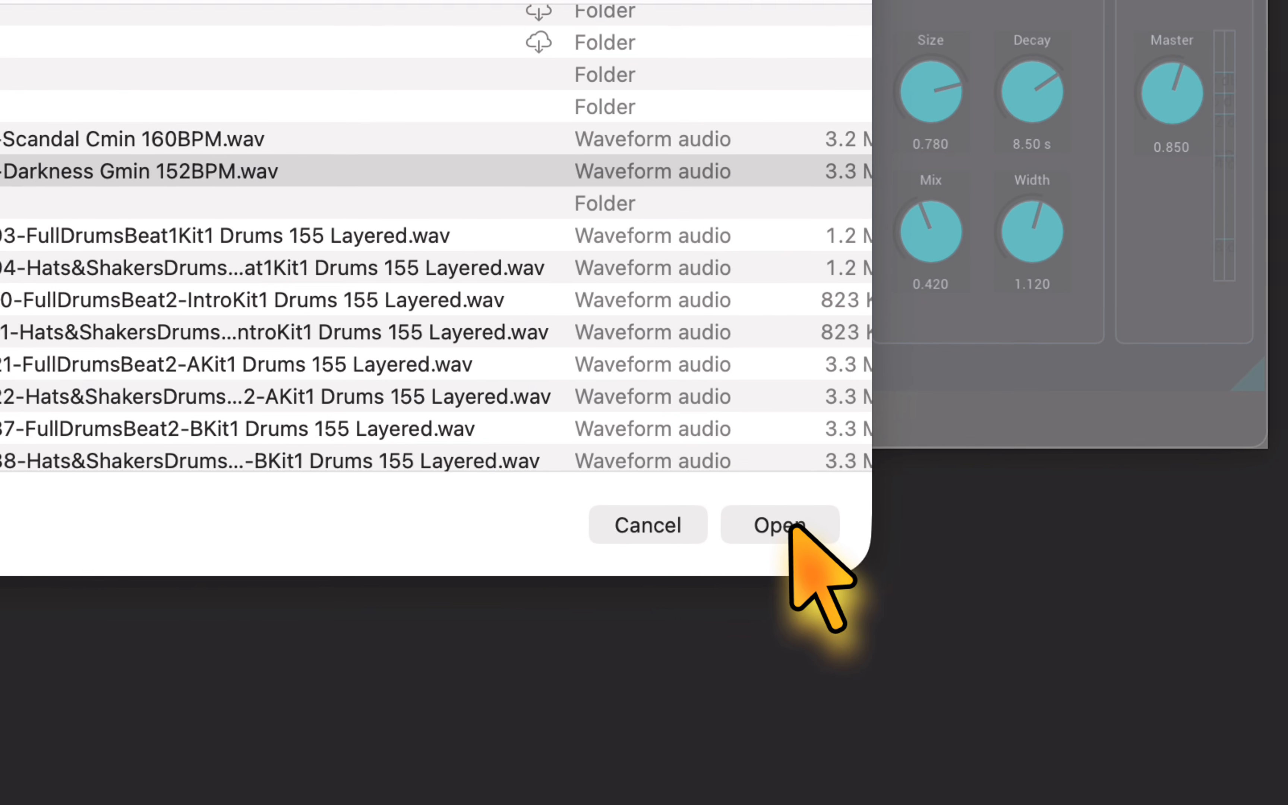
pyautogui.click(793, 526)
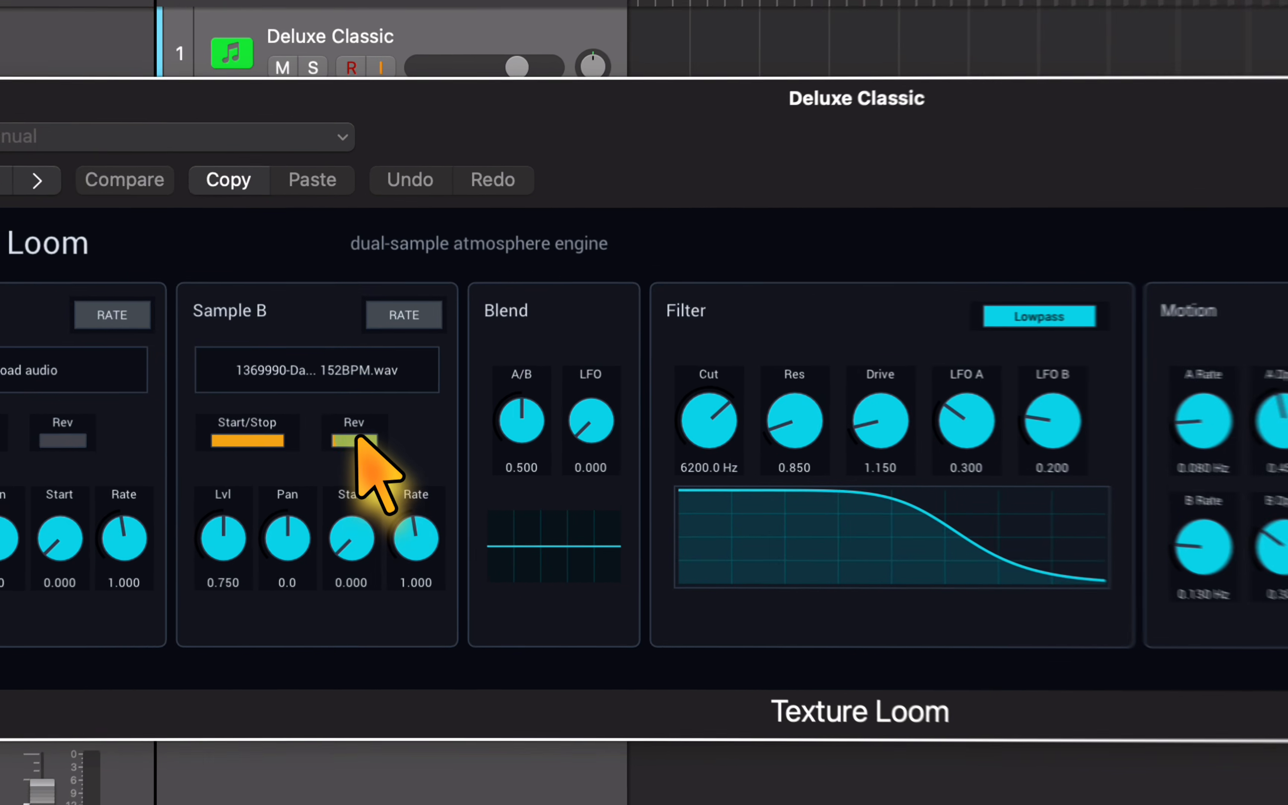
# Reverse Sample B and set Blend LFO to 0.850, filter Res to 3.276, Drive to 6.744 and Space Mix to 0.650.
pyautogui.click(365, 436)
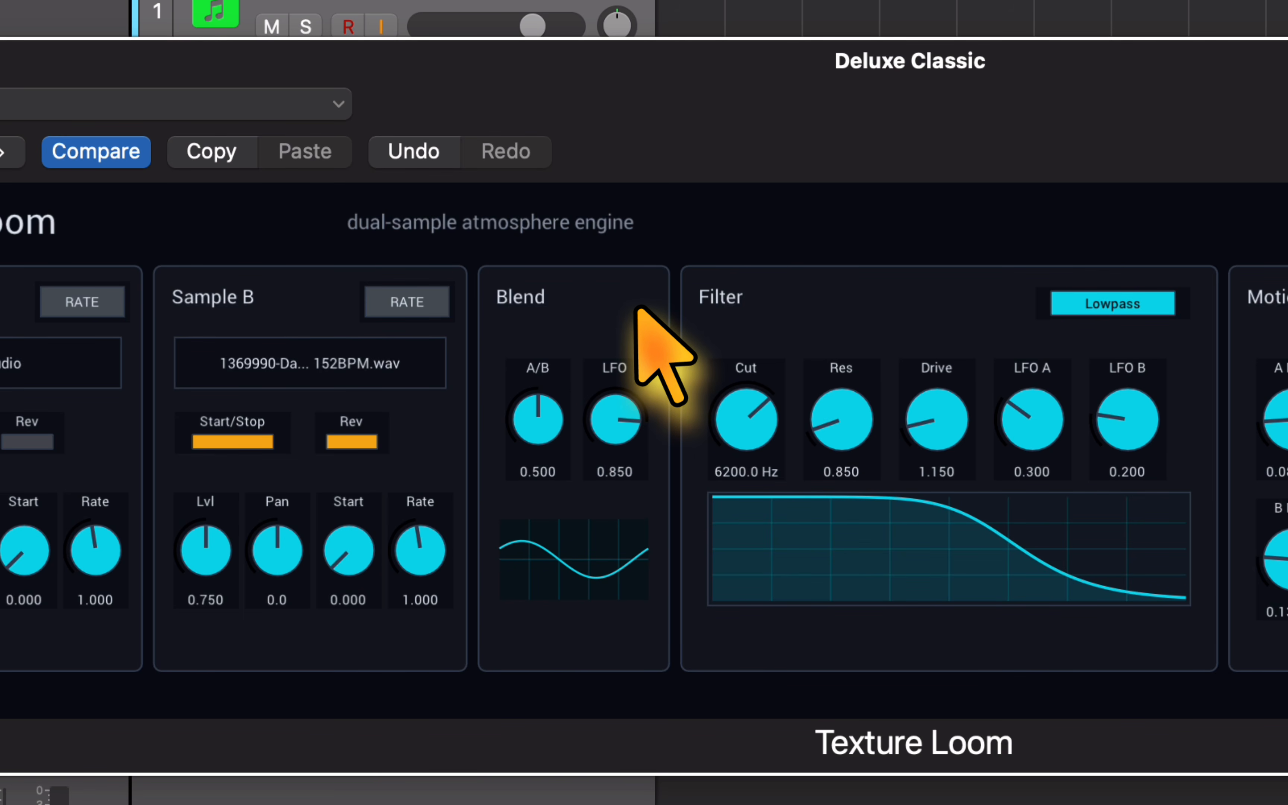
pyautogui.moveTo(917, 393); pyautogui.dragTo(932, 314)
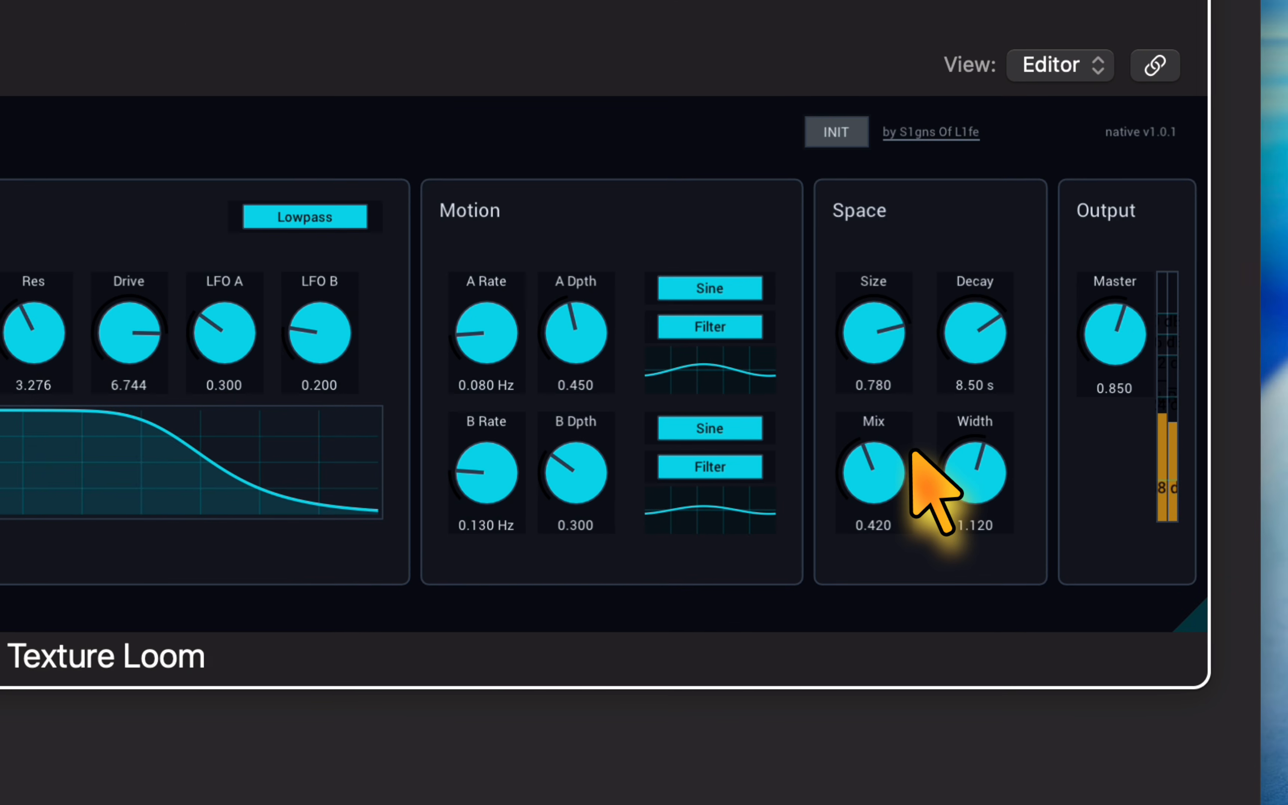
pyautogui.moveTo(912, 452); pyautogui.dragTo(940, 469)
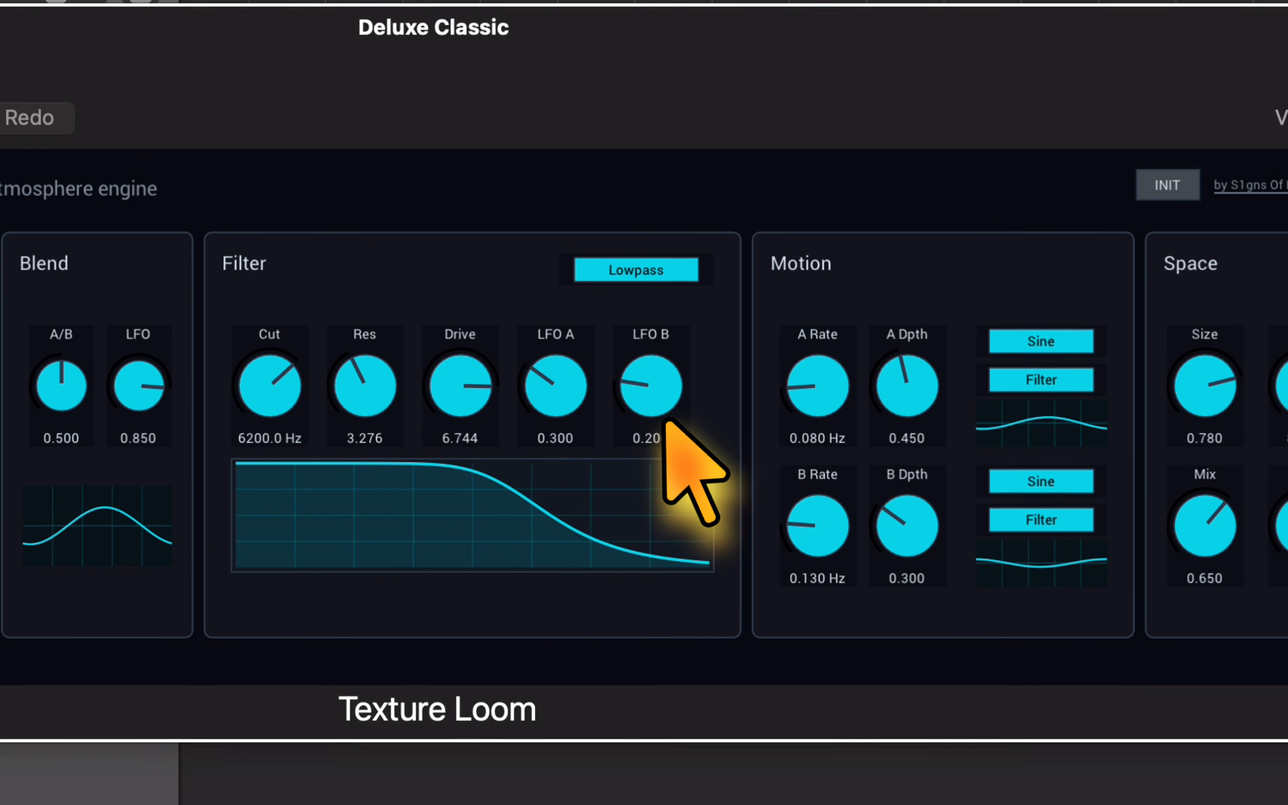
# Set the Motion B Rate to 0.929 Hz and B Depth to 0.896.
pyautogui.moveTo(854, 533); pyautogui.dragTo(847, 469)
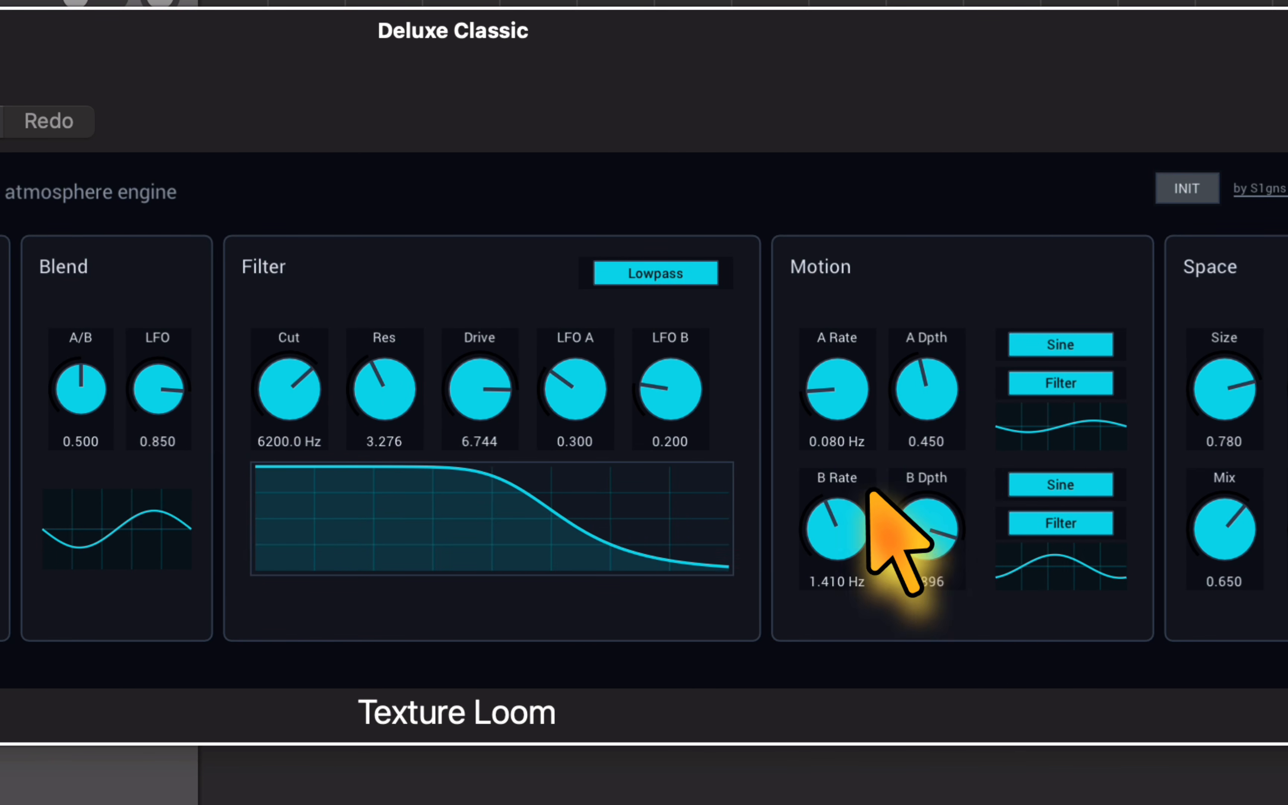
pyautogui.moveTo(826, 556); pyautogui.dragTo(824, 554)
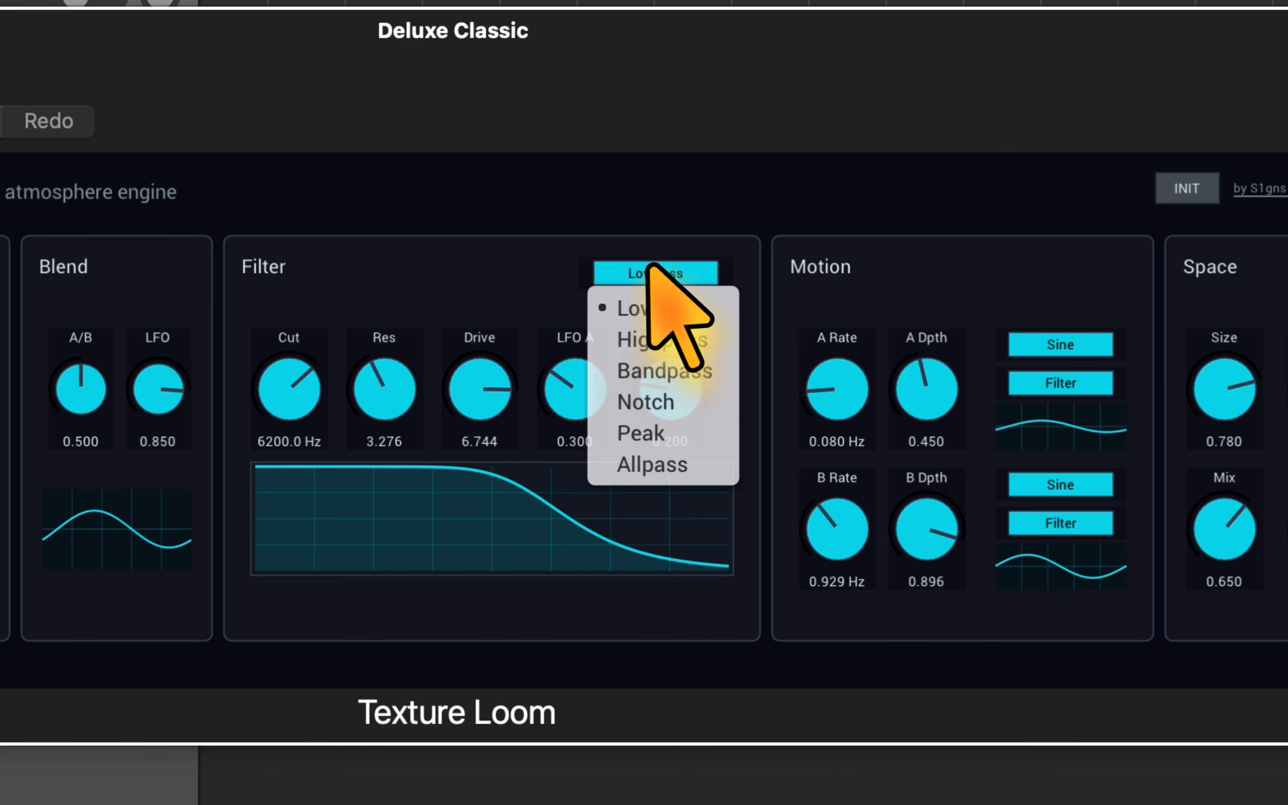
# Change the filter type to Highpass and lower its cutoff to 1629.1 Hz.
pyautogui.click(649, 338)
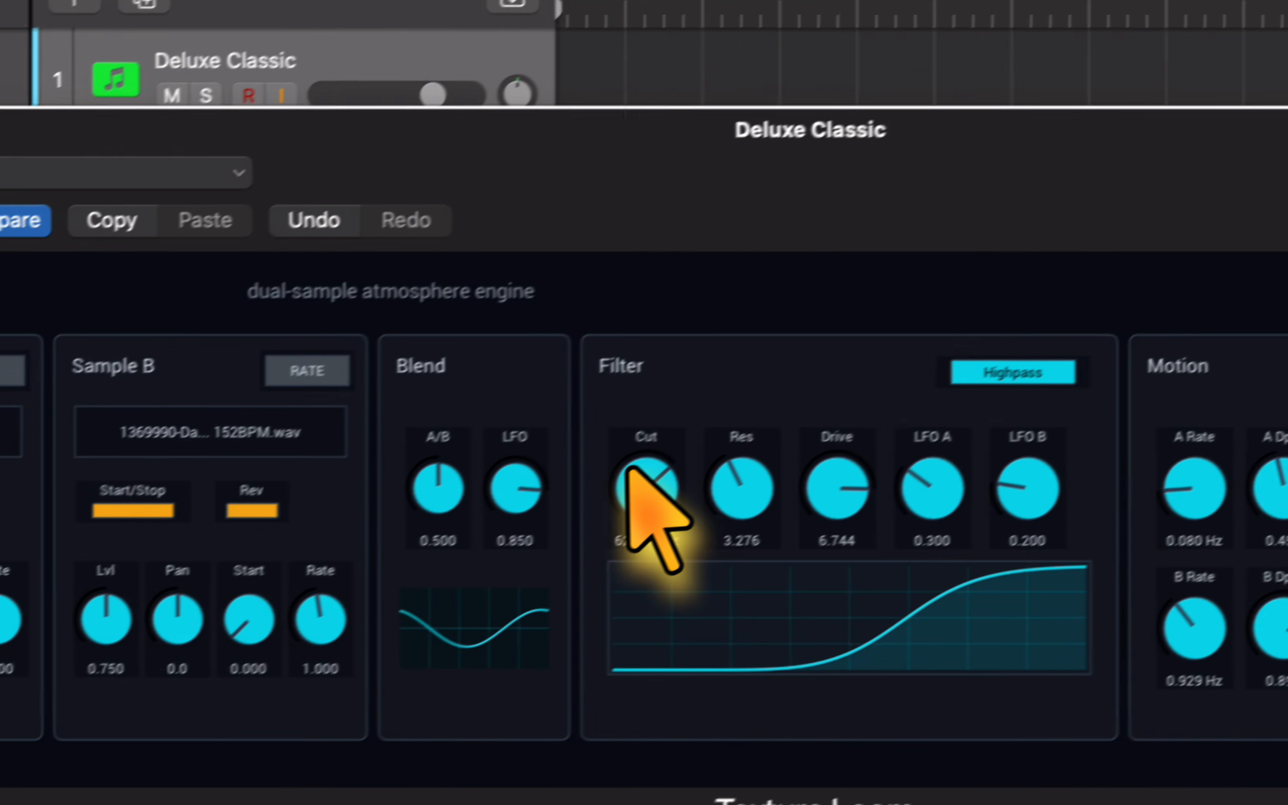
pyautogui.moveTo(289, 389); pyautogui.dragTo(291, 408)
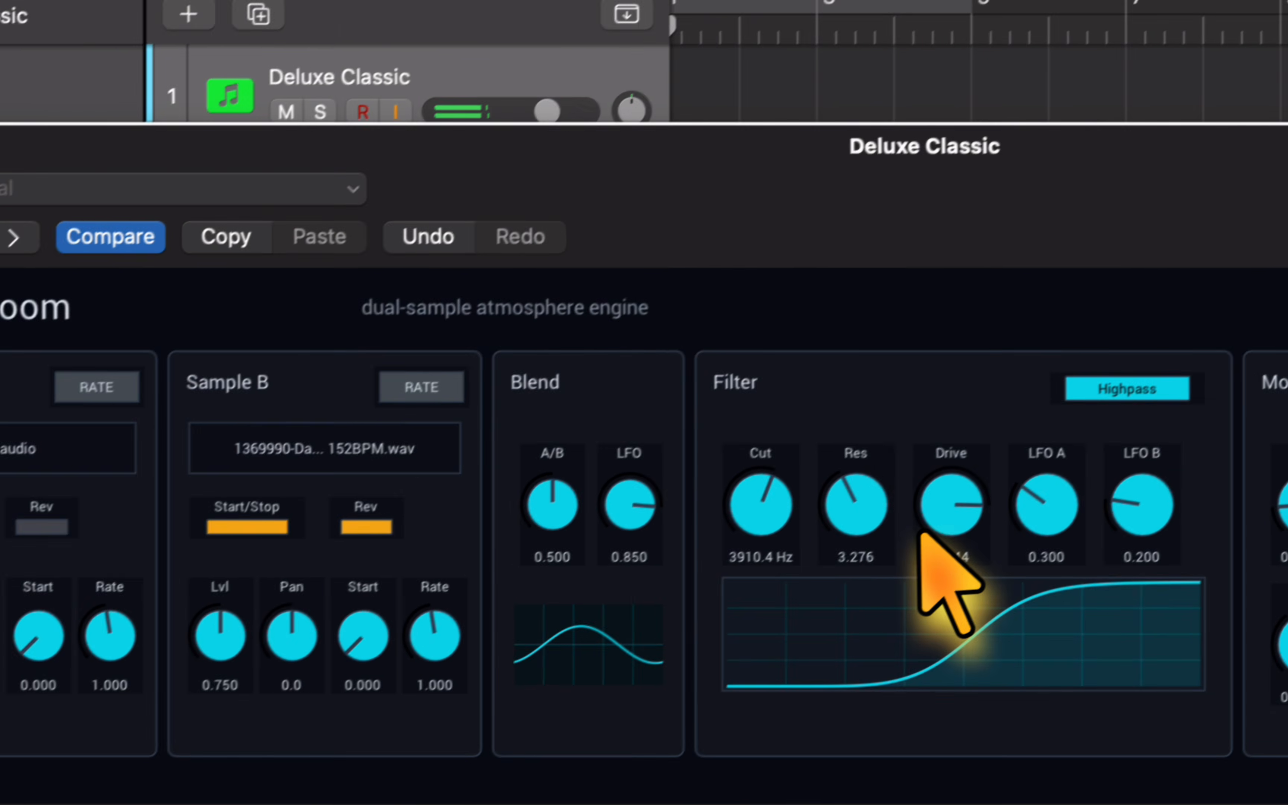
pyautogui.moveTo(1000, 602); pyautogui.dragTo(1018, 641)
pyautogui.moveTo(637, 476); pyautogui.dragTo(635, 475)
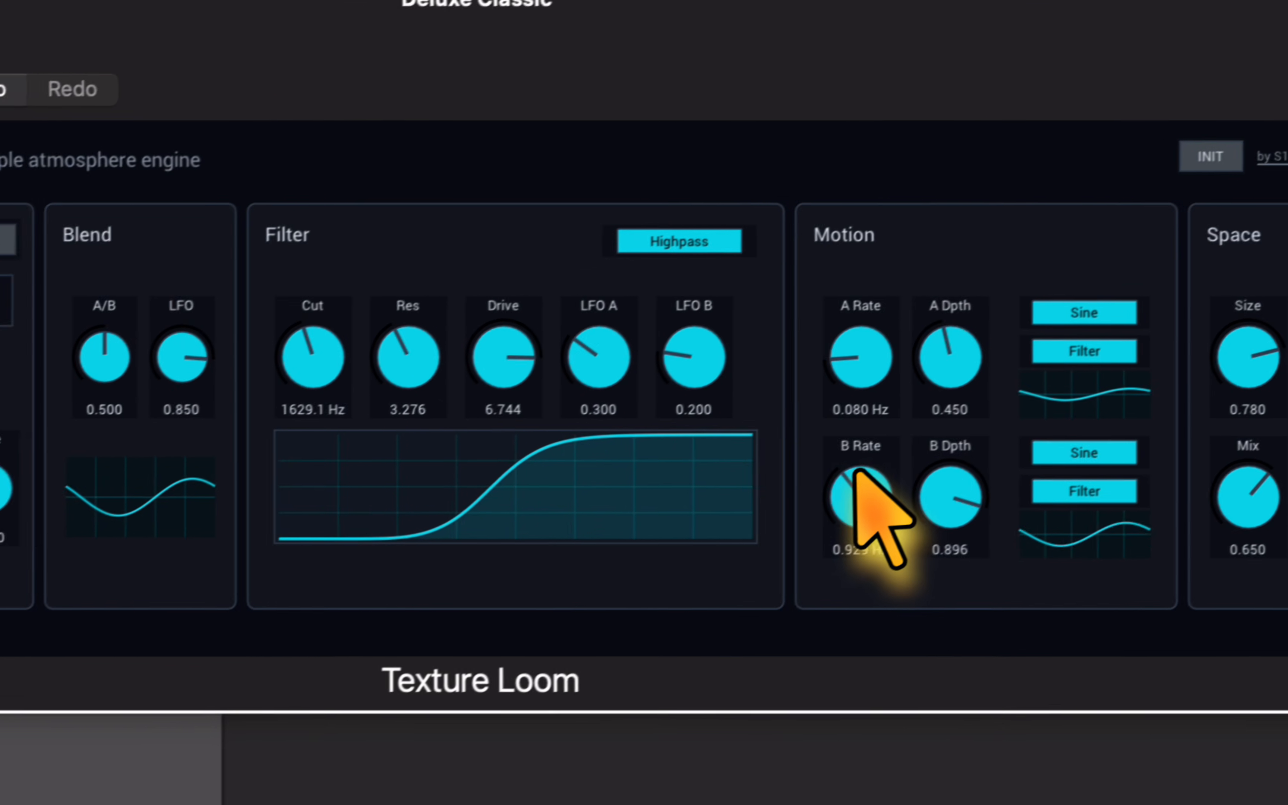
# Set the Motion B Rate to 1.095 Hz and adjust Space to Width 2.000, Size 0.757 and Mix 0.624.
pyautogui.moveTo(1160, 551); pyautogui.dragTo(1174, 494)
pyautogui.moveTo(737, 369); pyautogui.dragTo(774, 433)
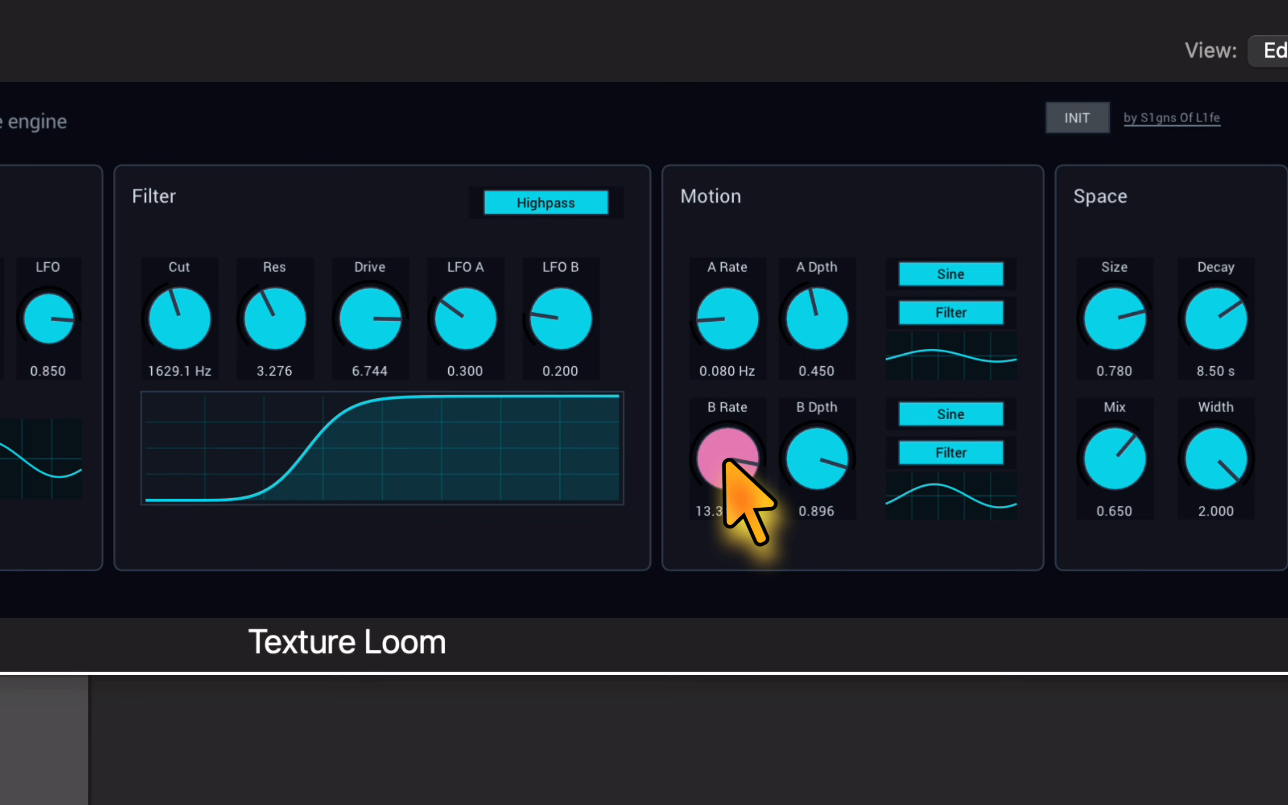
pyautogui.moveTo(734, 479); pyautogui.dragTo(753, 516)
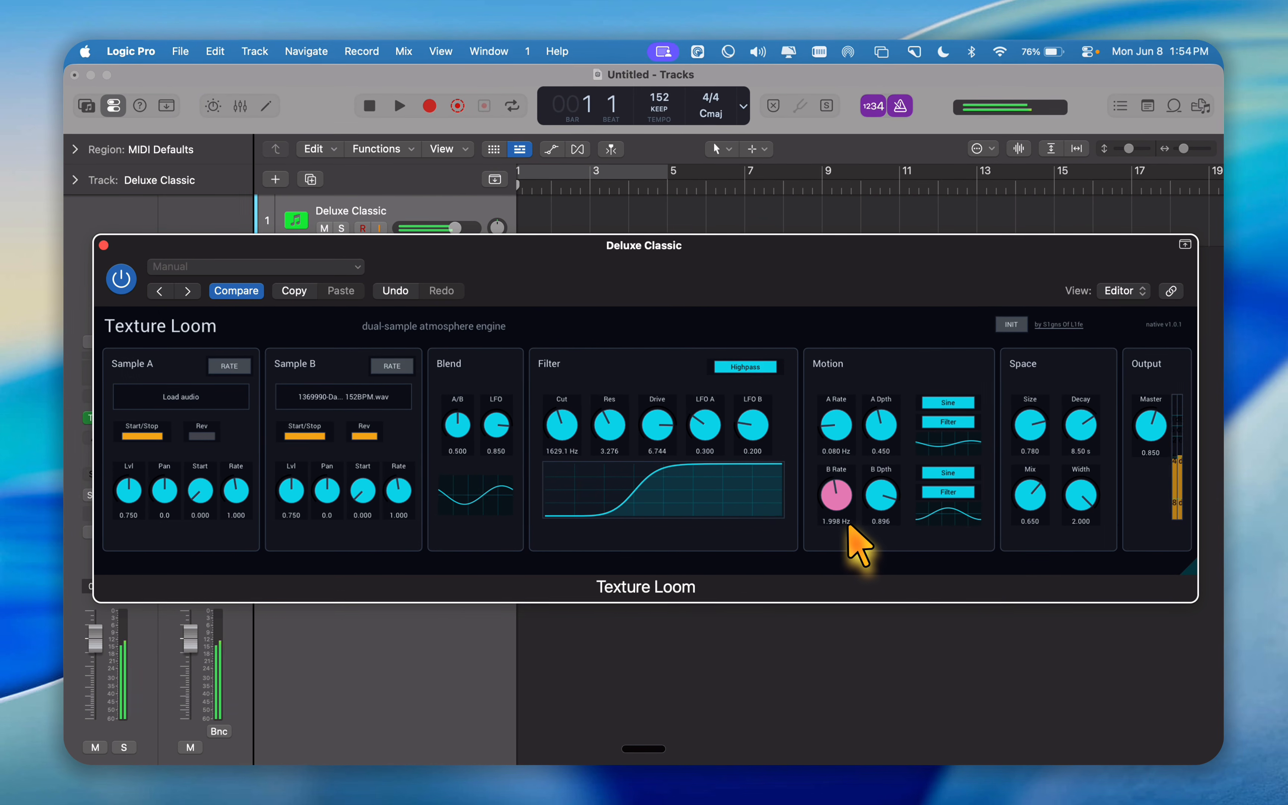
pyautogui.moveTo(850, 527); pyautogui.dragTo(854, 538)
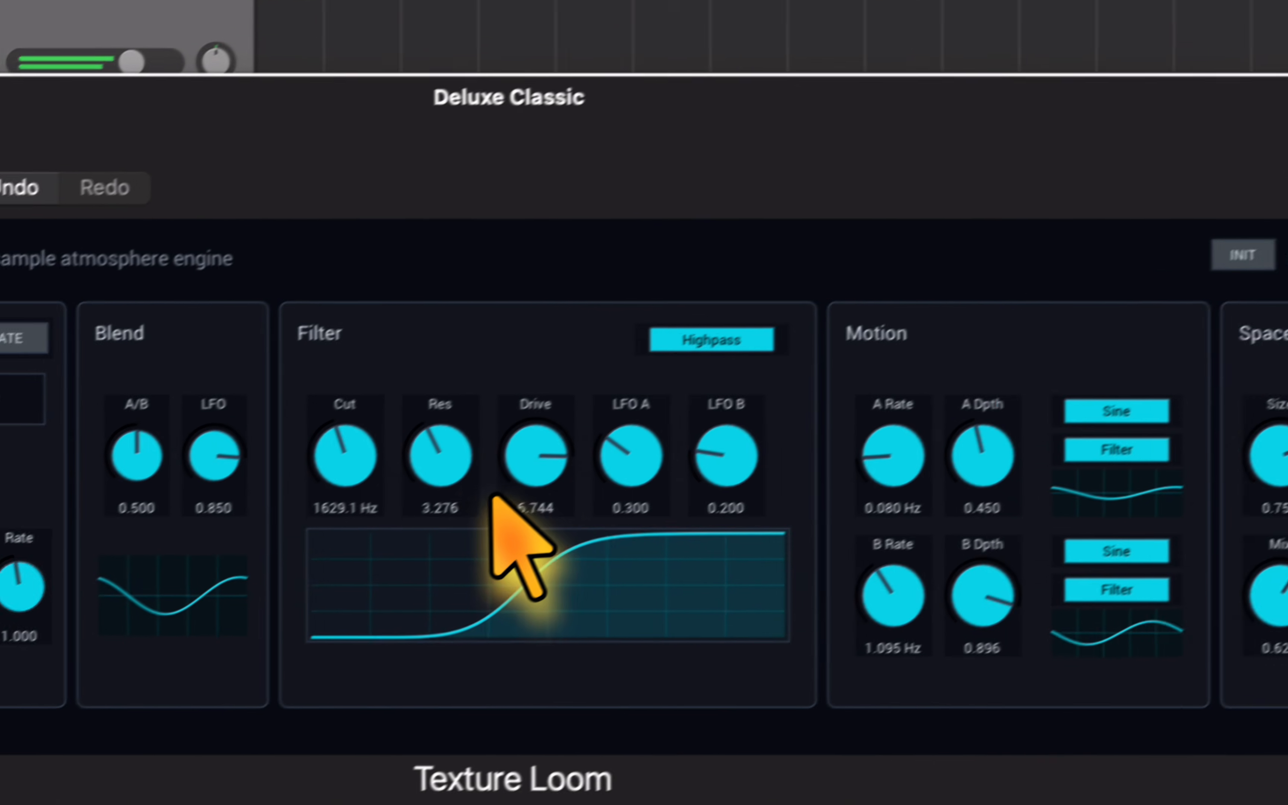
# Set the filter Cut to 999.7 Hz and Drive to 6.710.
pyautogui.moveTo(166, 340); pyautogui.dragTo(169, 348)
pyautogui.moveTo(566, 535); pyautogui.dragTo(562, 527)
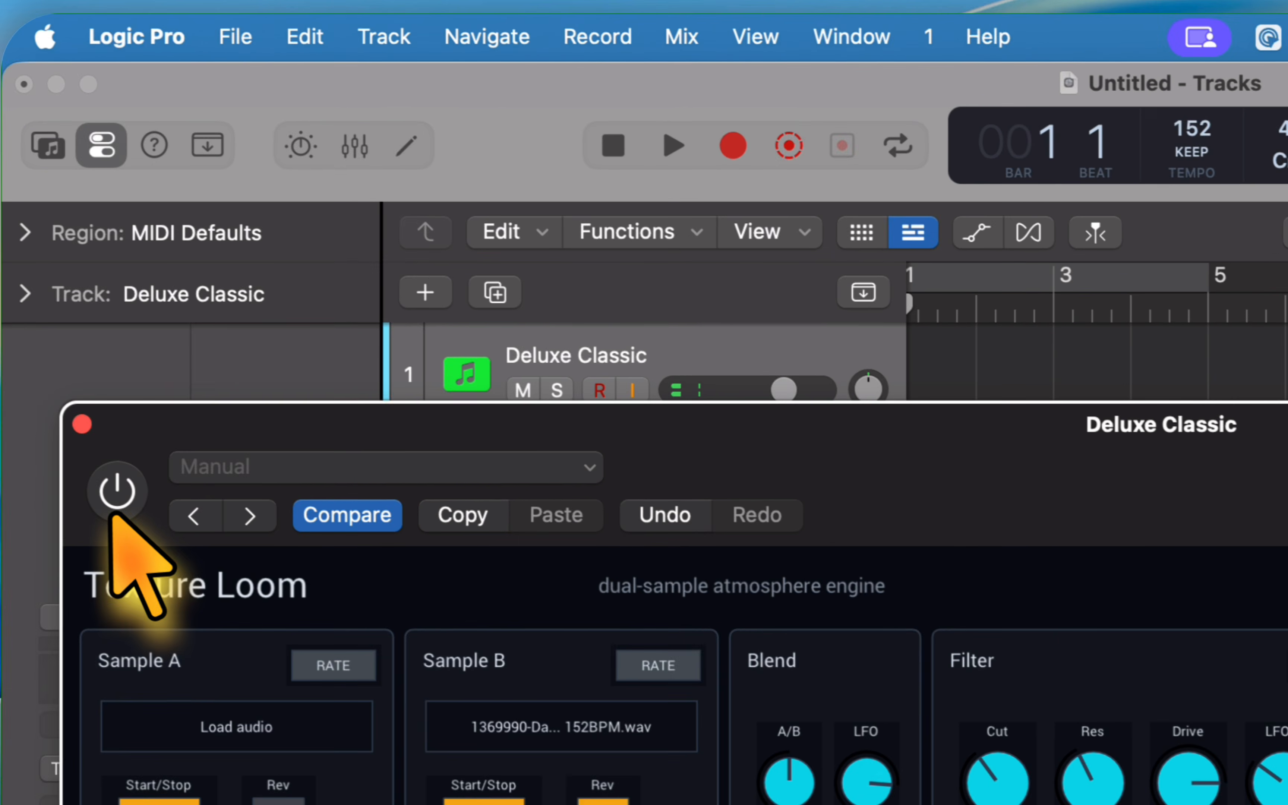
# Play the project, show and hide Musical Typing, and close the Texture Loom window.
pyautogui.press('space')
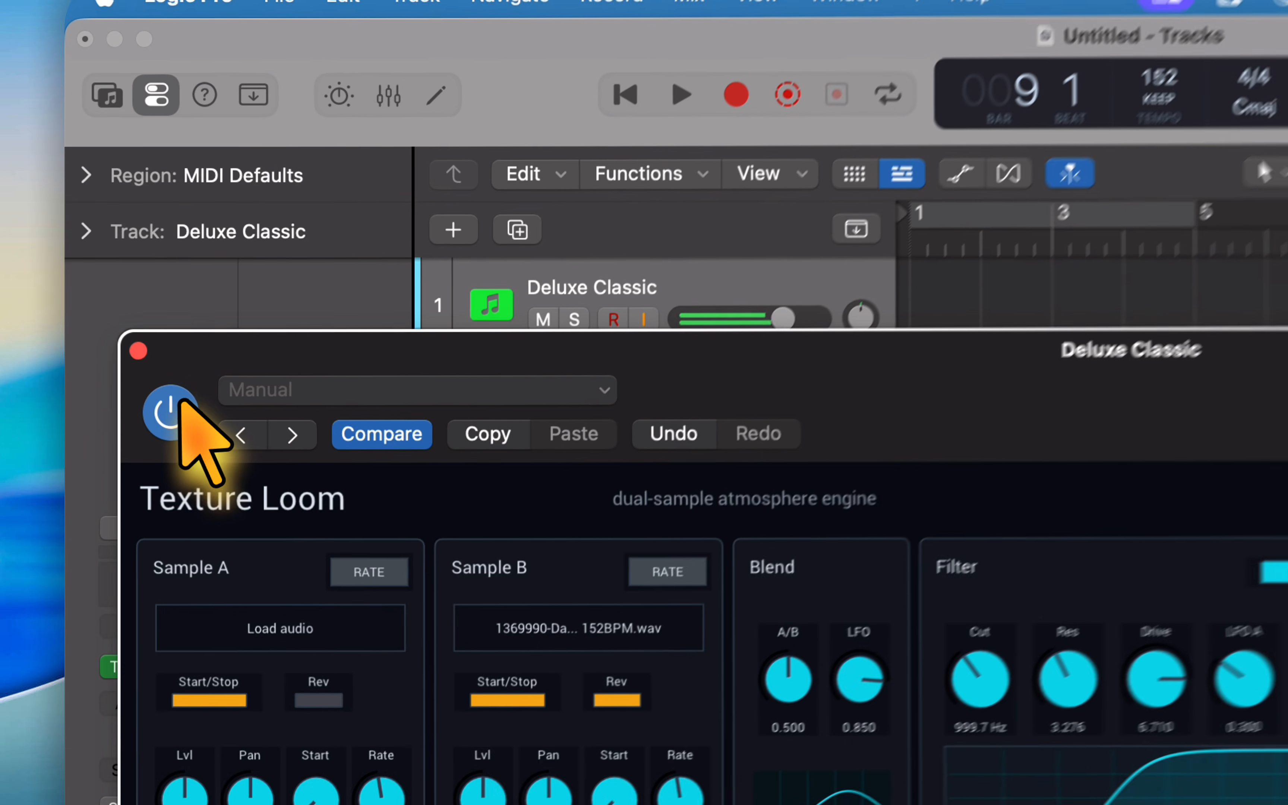
pyautogui.press('super+k')
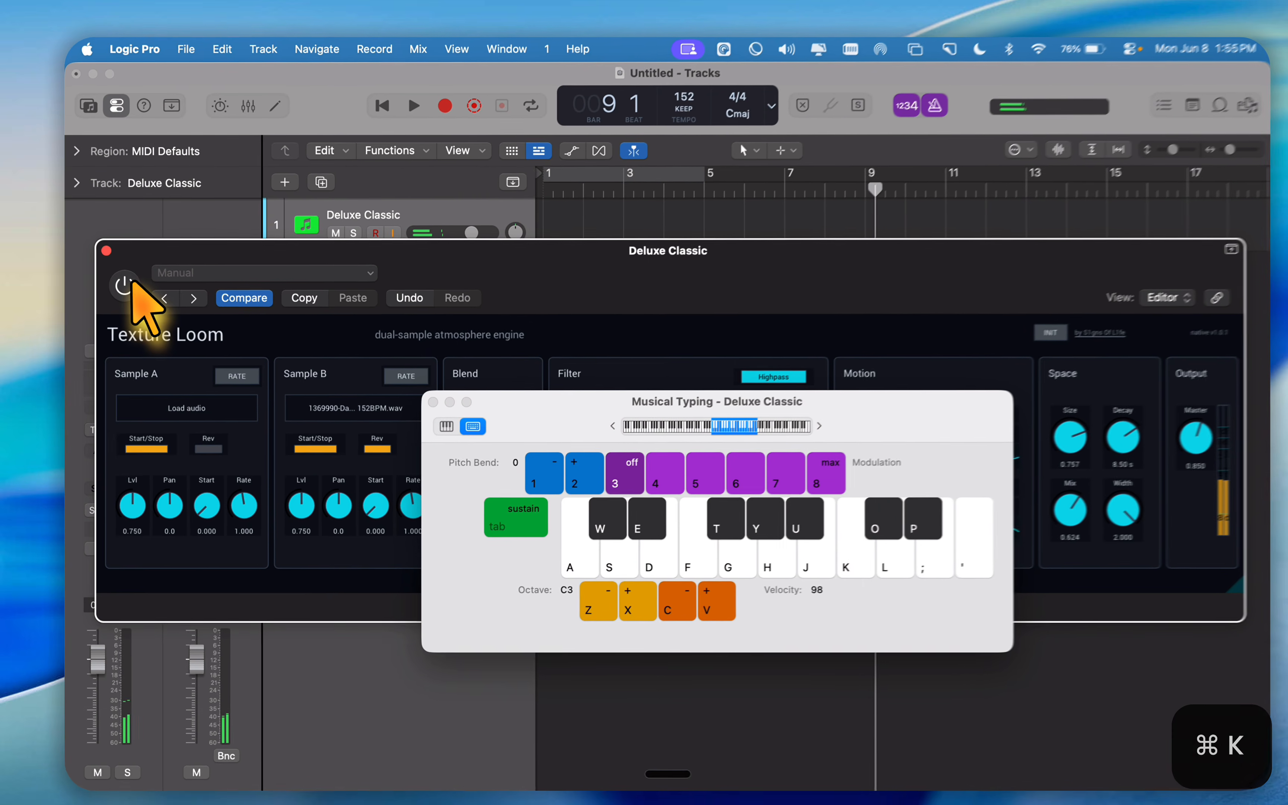
pyautogui.press('super+k')
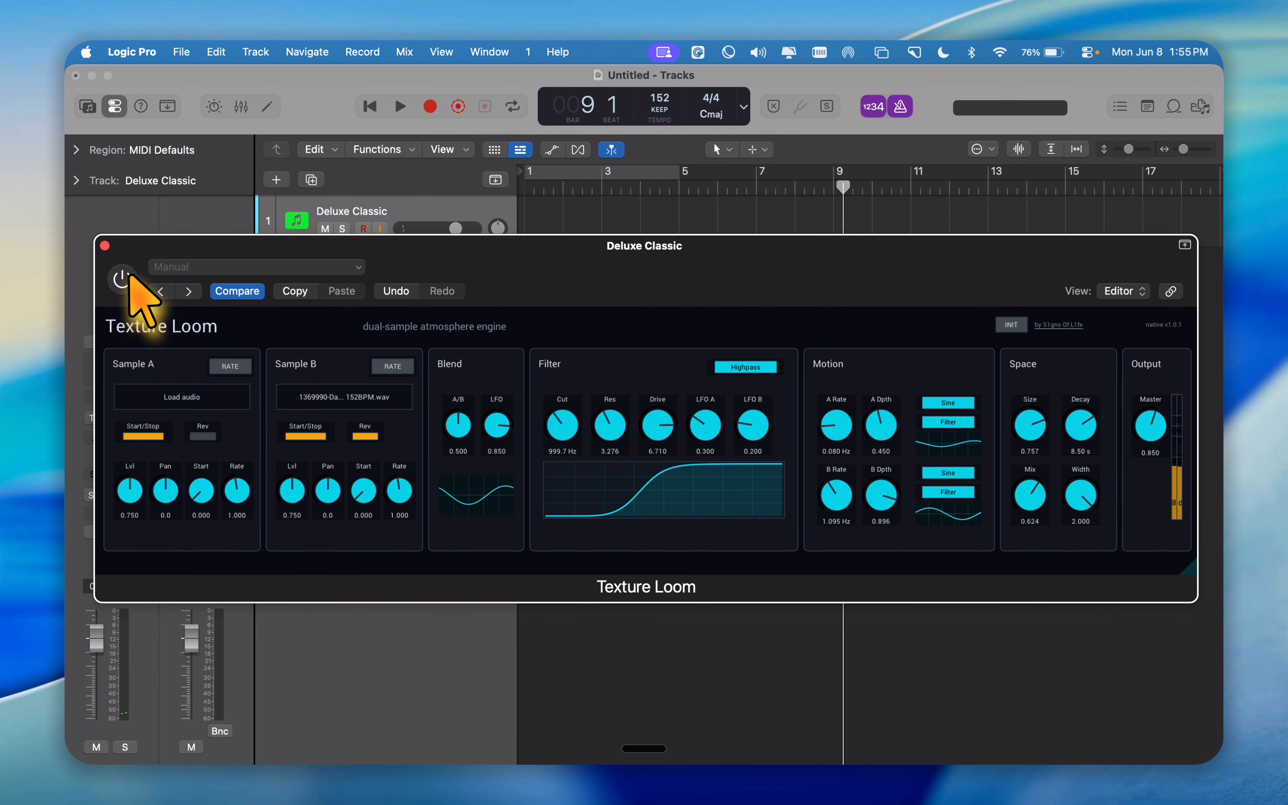
pyautogui.press('super+w')
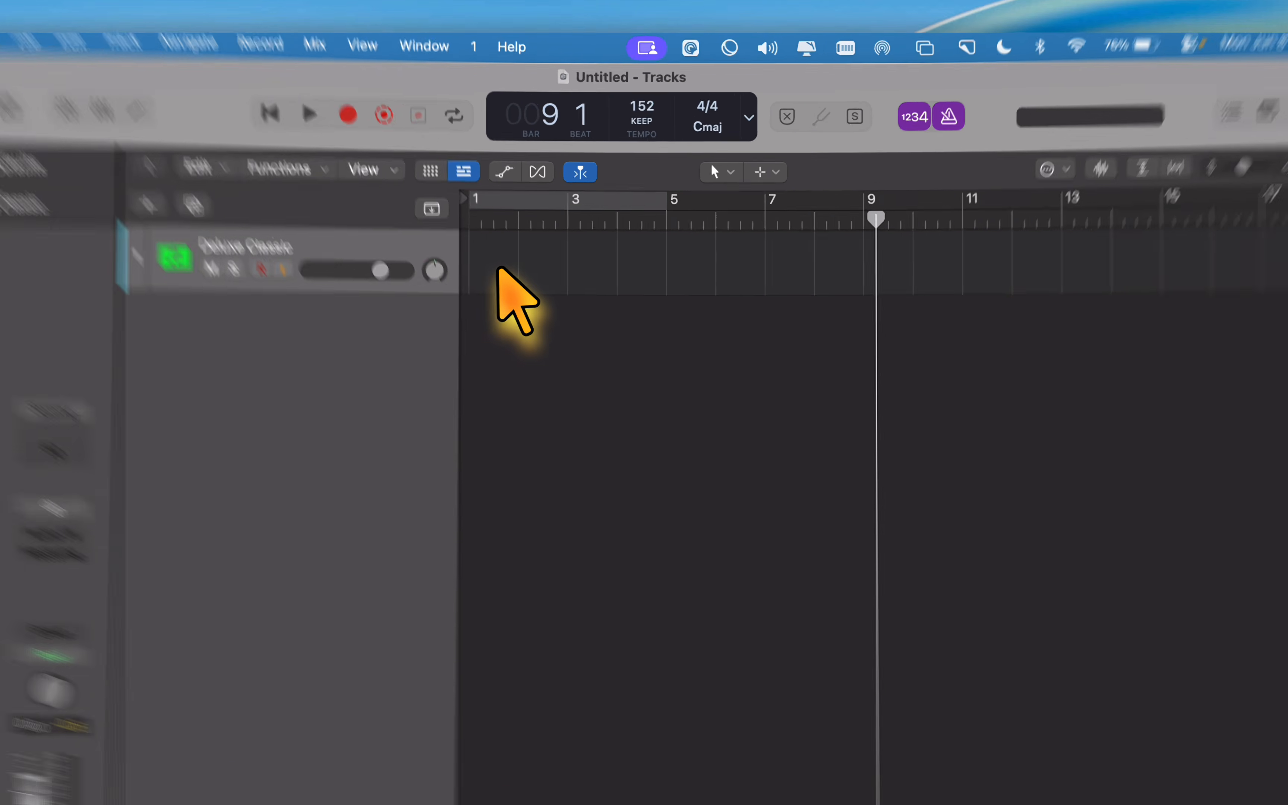
# Create an empty MIDI region at bar 1 on the Deluxe Classic track and extend it to bar 9.
pyautogui.rightClick(546, 227)
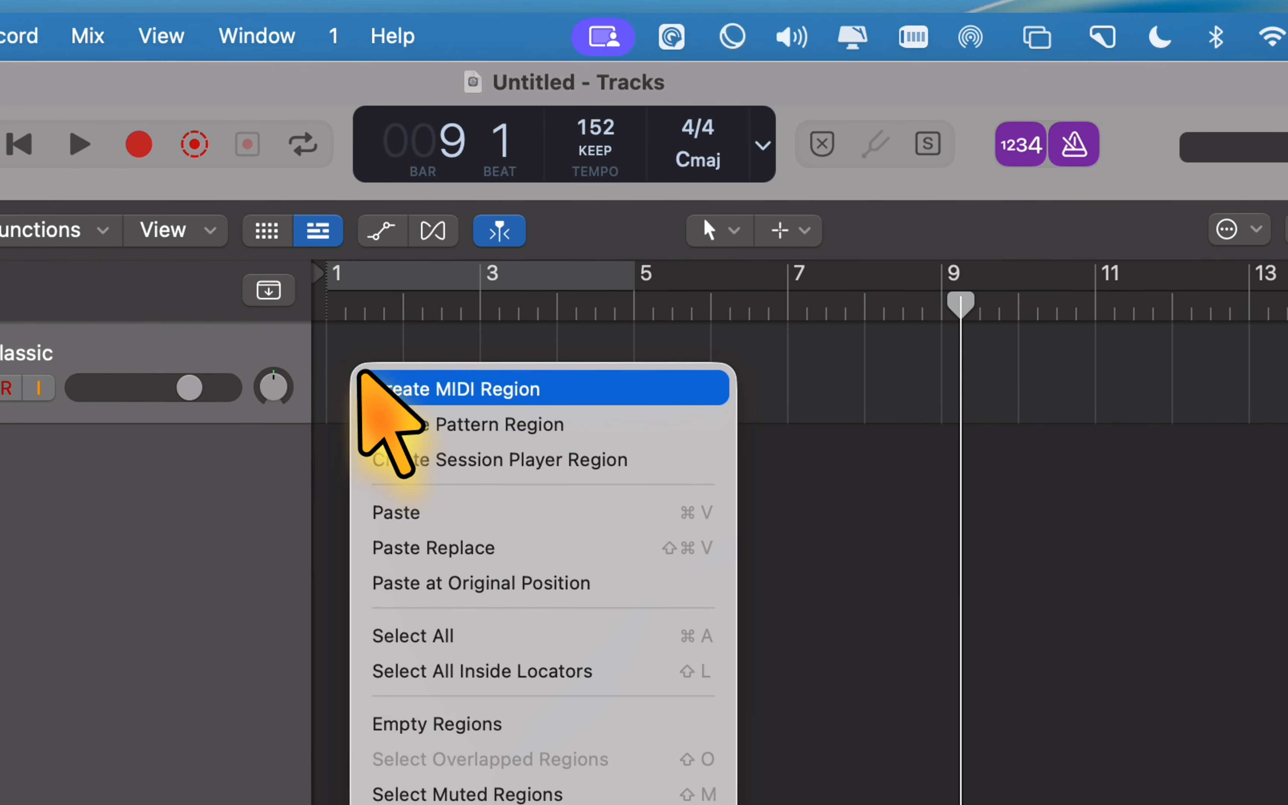
pyautogui.click(367, 379)
pyautogui.moveTo(394, 424); pyautogui.dragTo(966, 417)
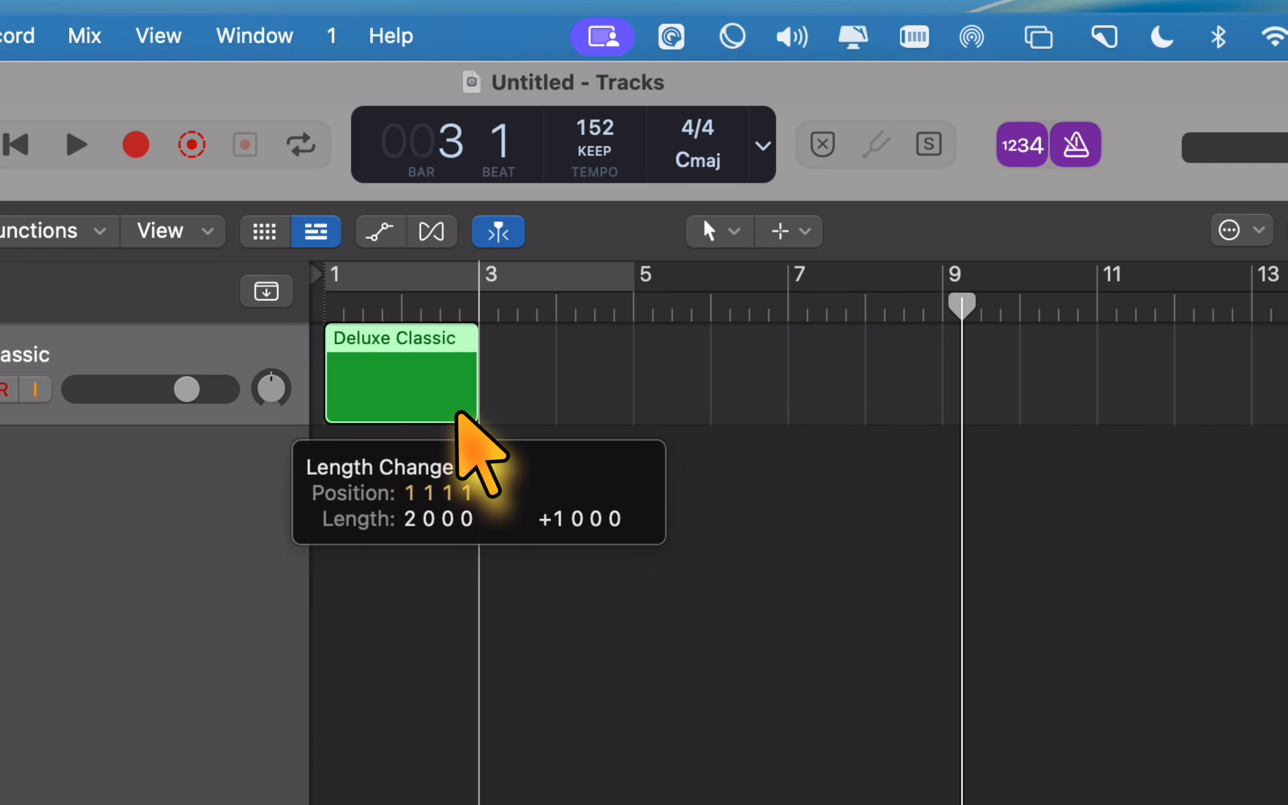
pyautogui.moveTo(939, 335); pyautogui.dragTo(907, 337)
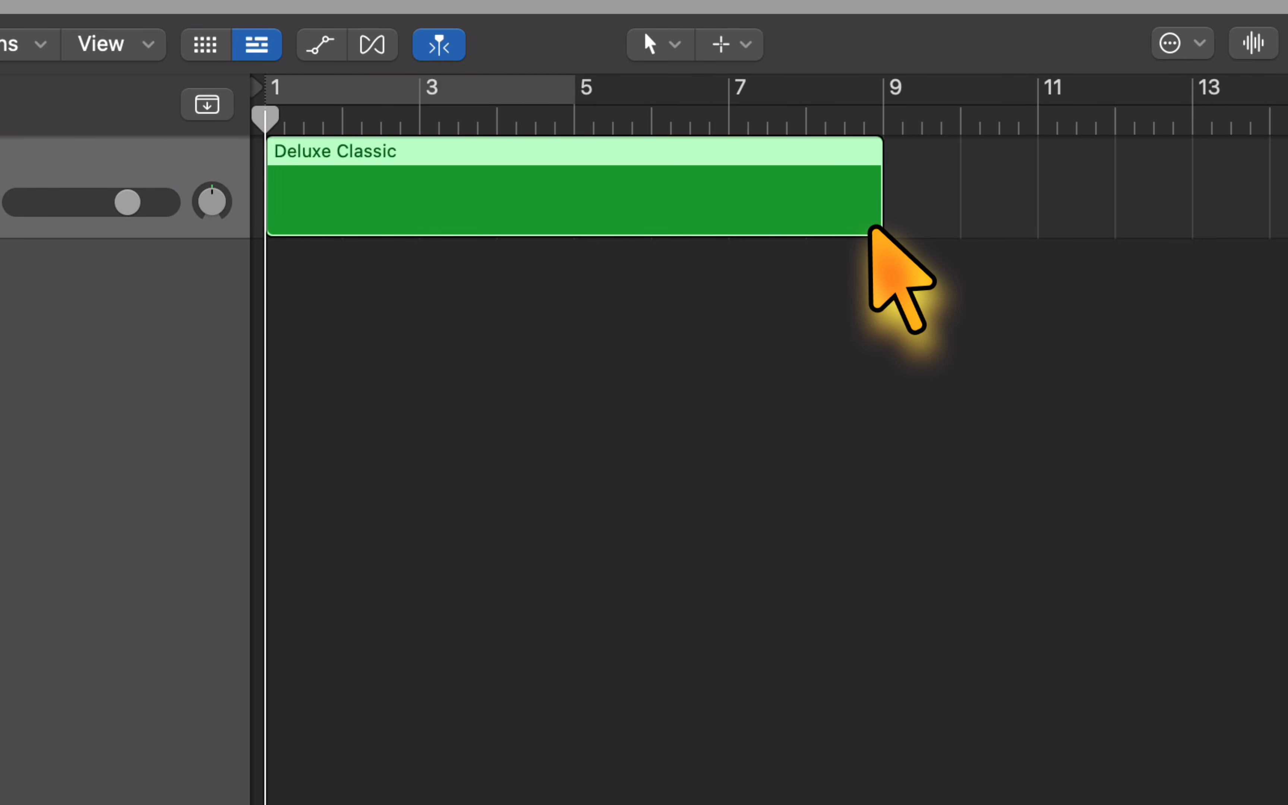
# Set up a bounce in place of the MIDI region named RESAMPLE, with the source set to Delete.
pyautogui.hotkey('ctrl', 'b')
pyautogui.click(389, 464)
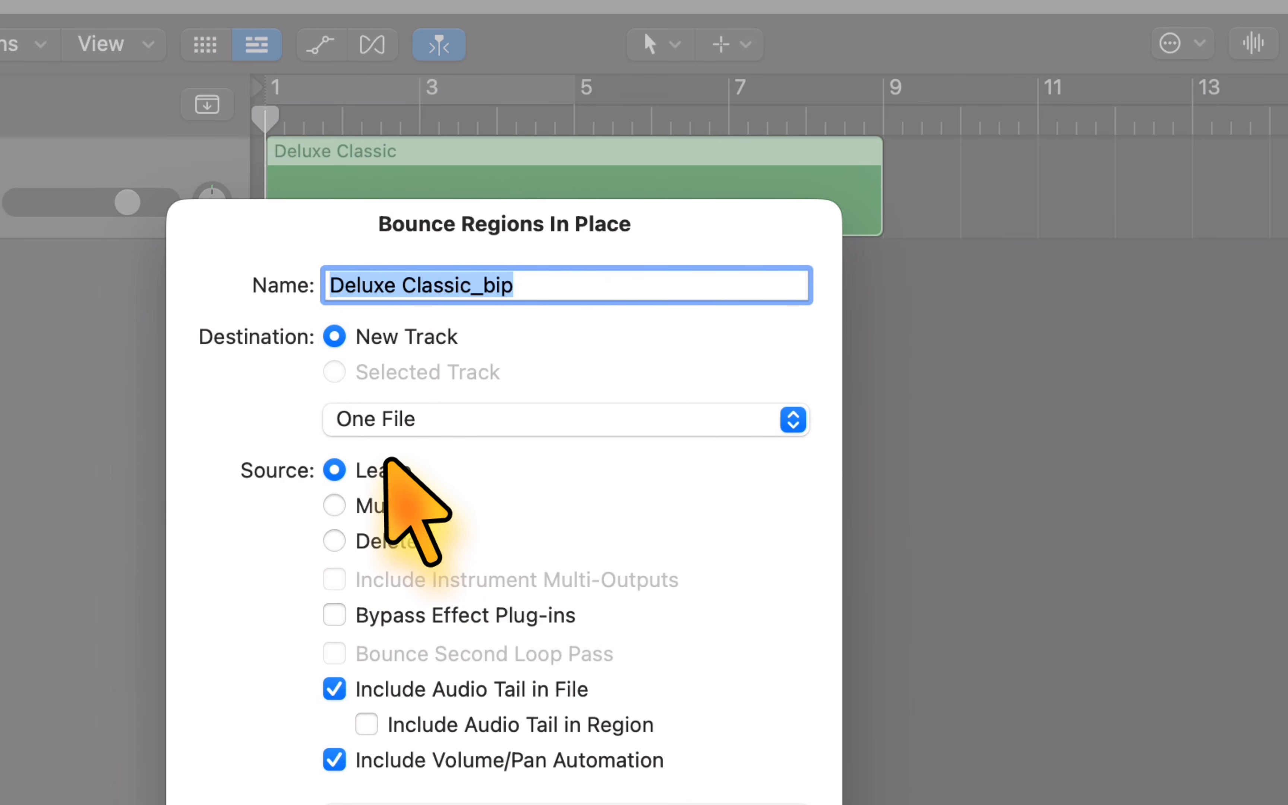
pyautogui.write('RESA')
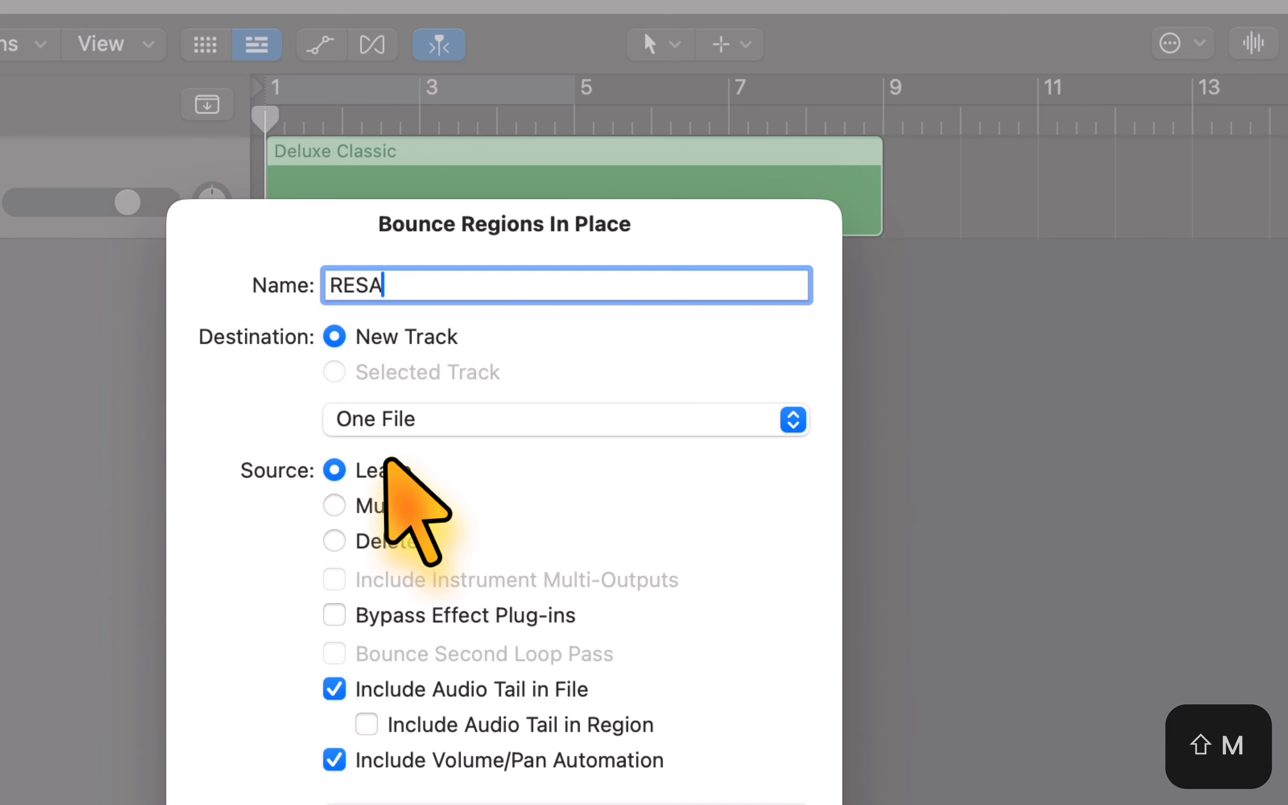
pyautogui.write('MPLE')
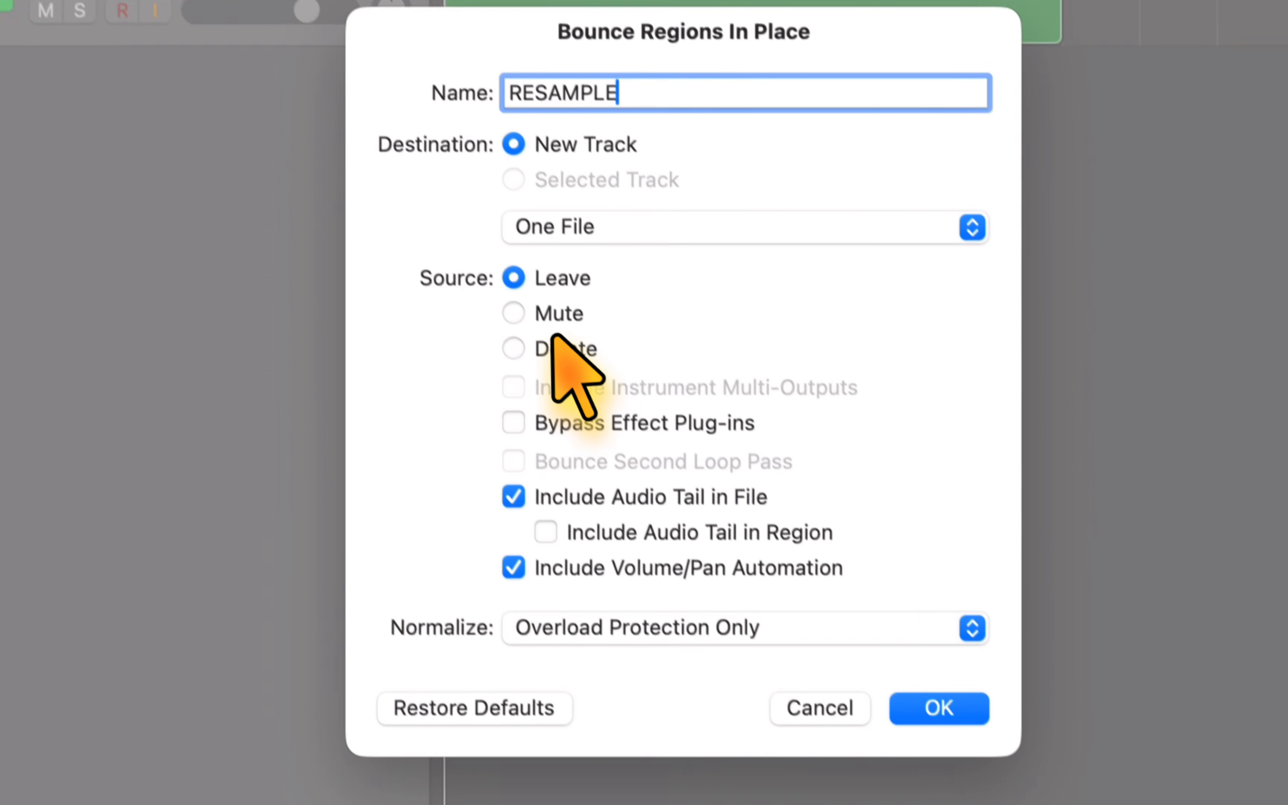
pyautogui.click(374, 539)
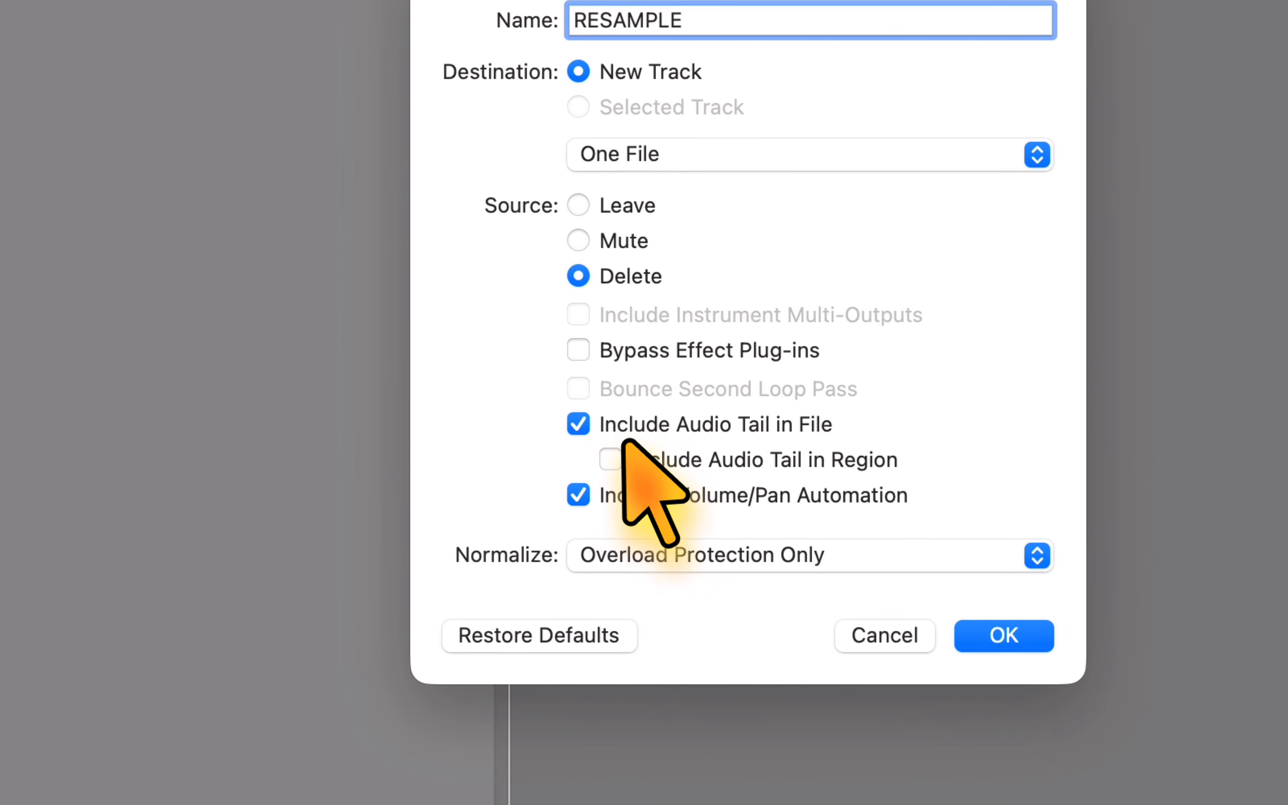
# Exclude the audio tail and volume/pan automation, set Normalize to Off, and run the bounce in place.
pyautogui.click(582, 423)
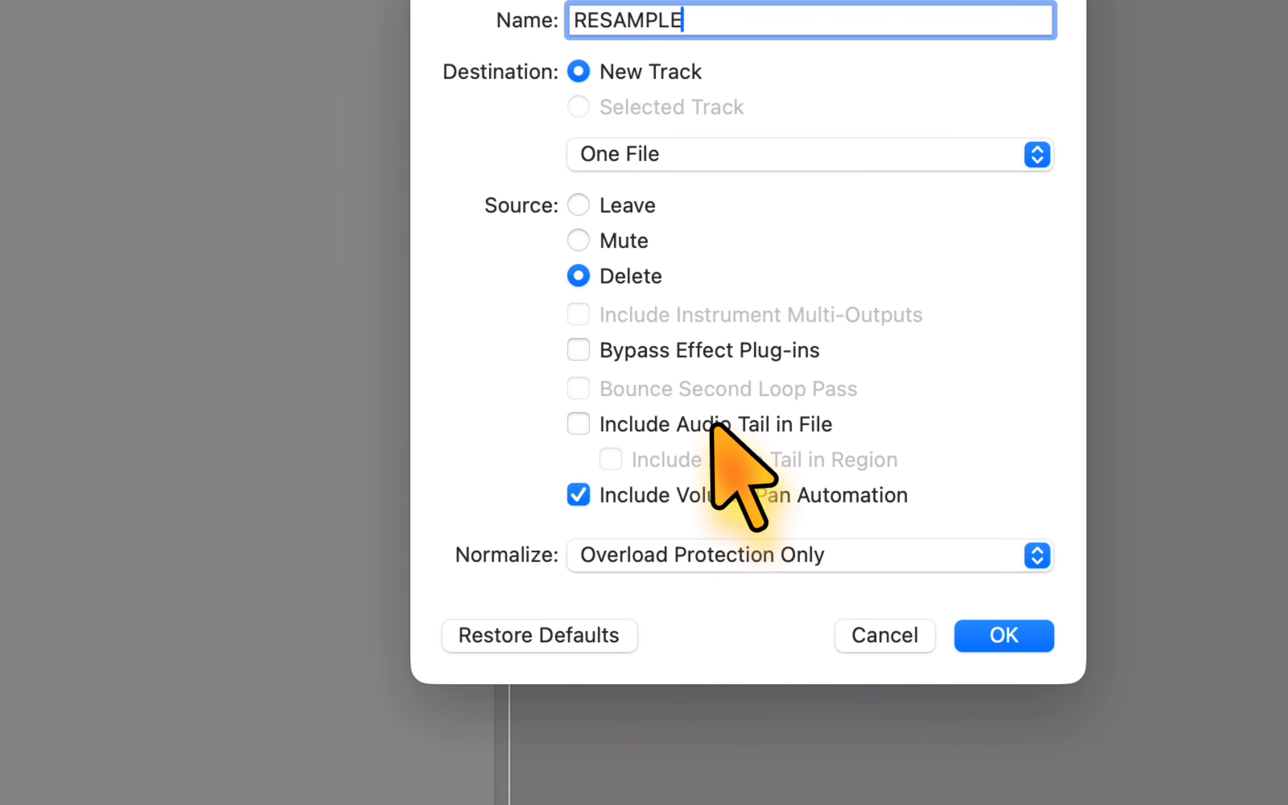
pyautogui.click(698, 554)
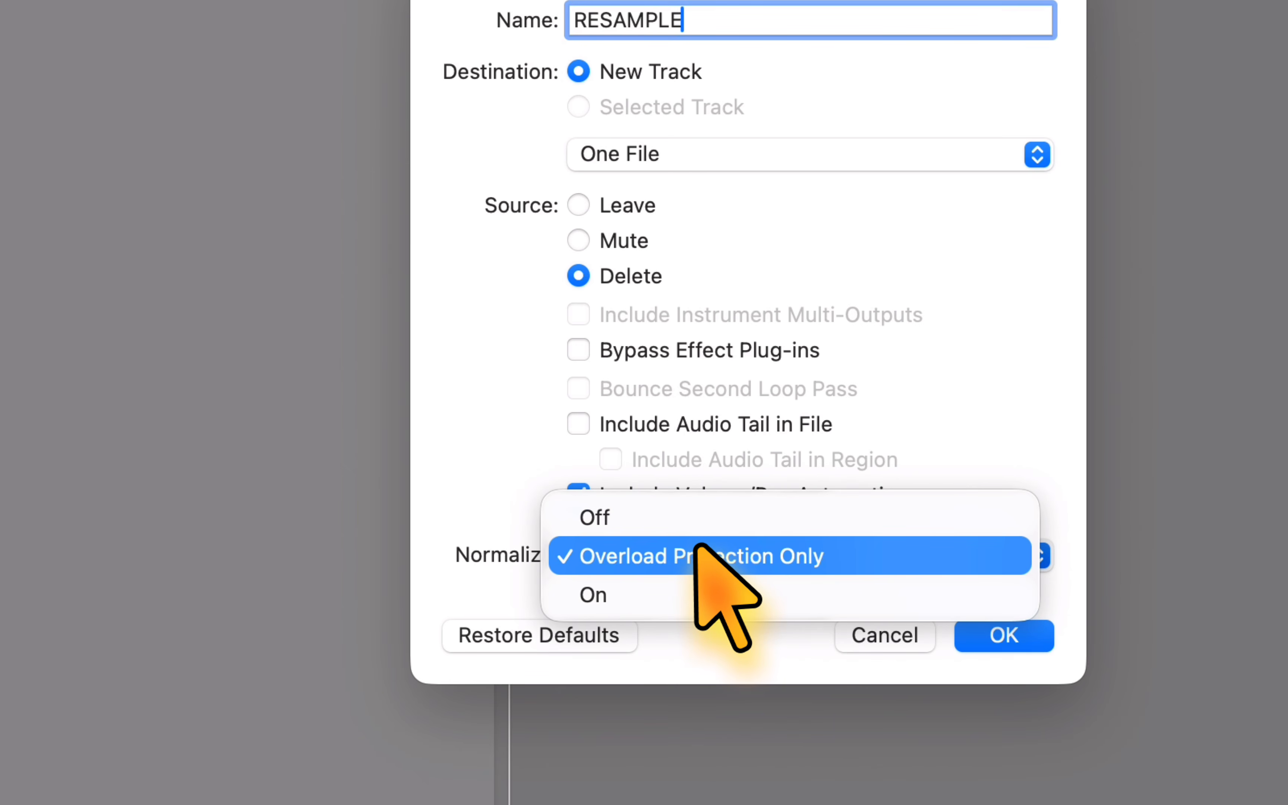
pyautogui.click(695, 521)
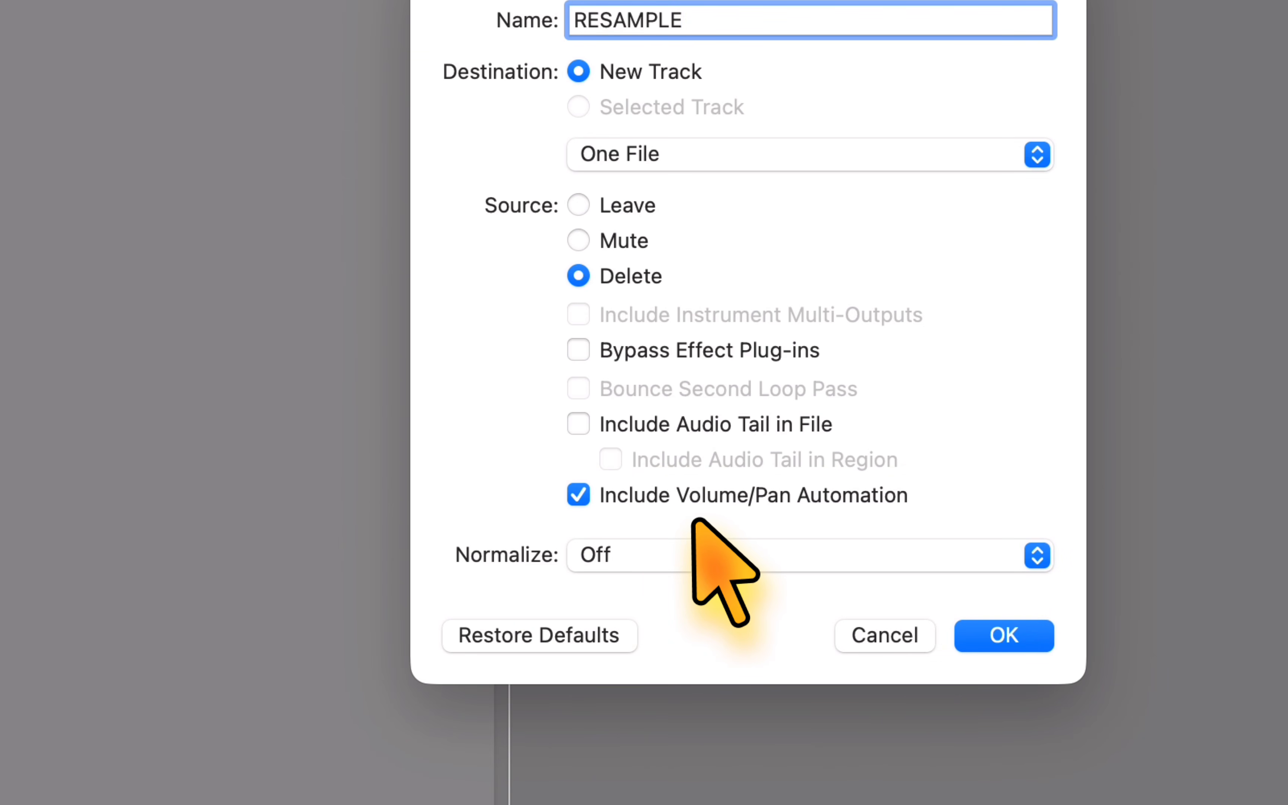
pyautogui.click(581, 489)
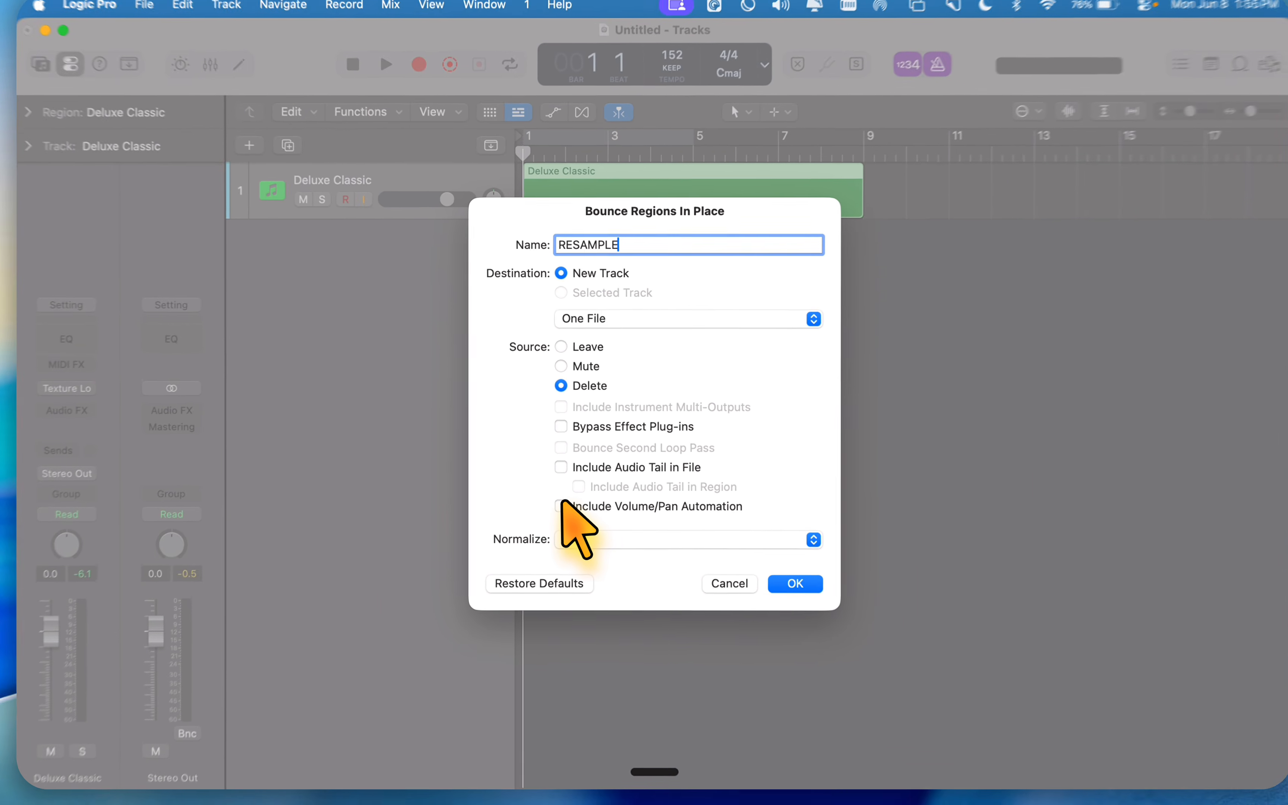
pyautogui.press('Return')
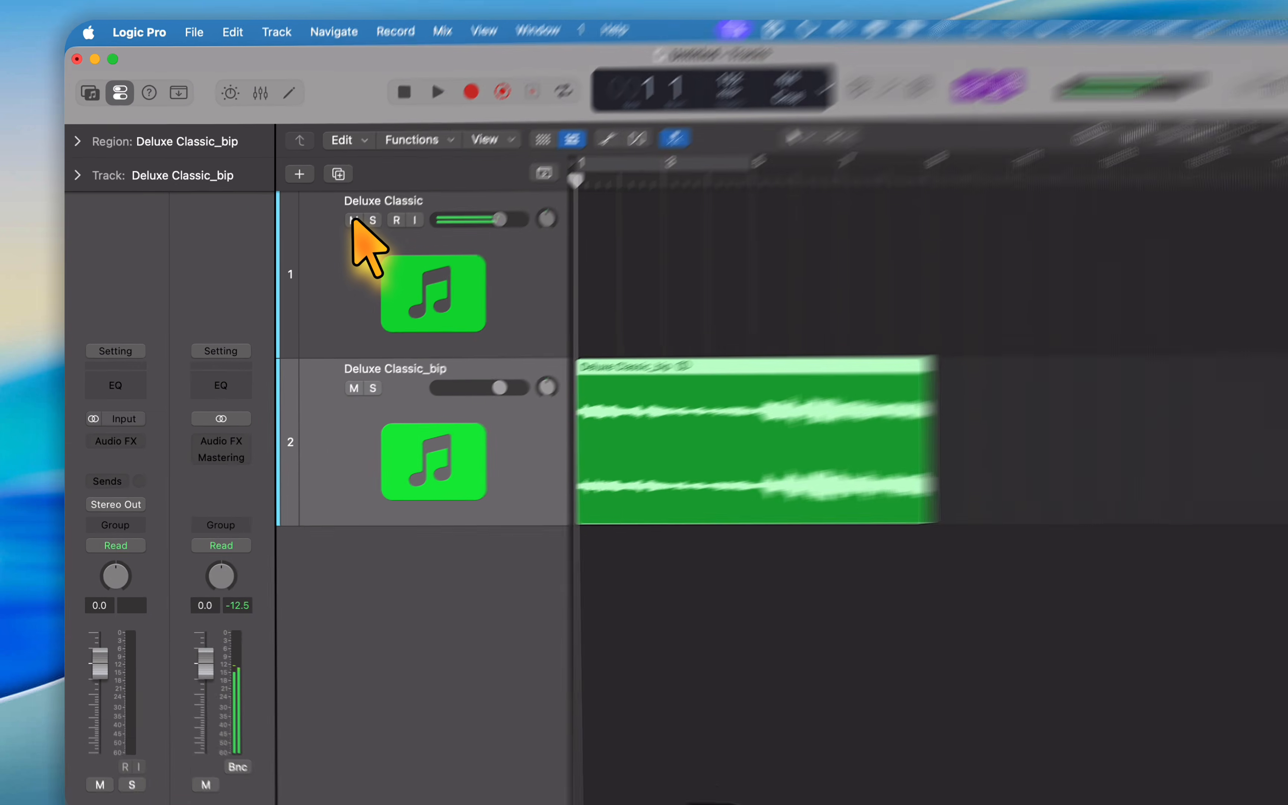
# Mute the original Deluxe Classic instrument track.
pyautogui.click(325, 221)
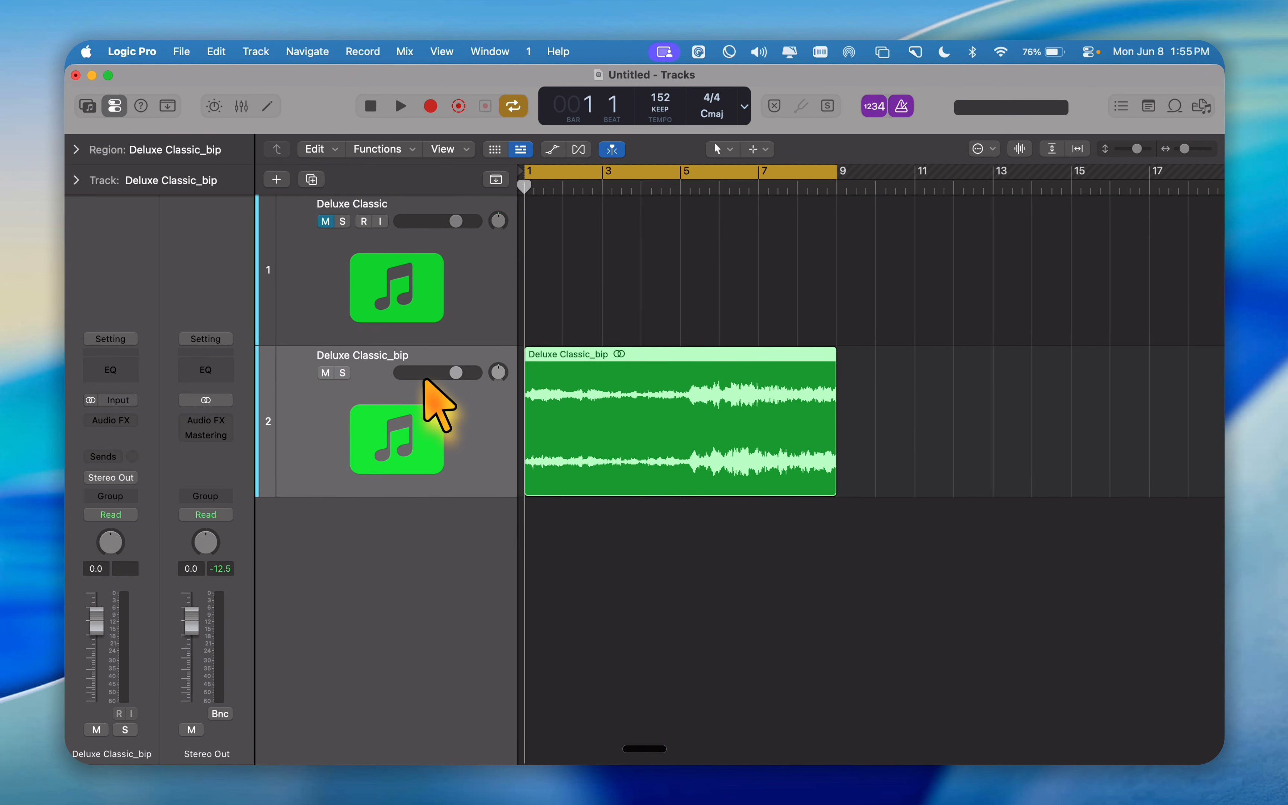
# Play back the bounced audio region and rename its track RESAMPLE.
pyautogui.press('XF86AudioRaiseVolume')
pyautogui.press('space')
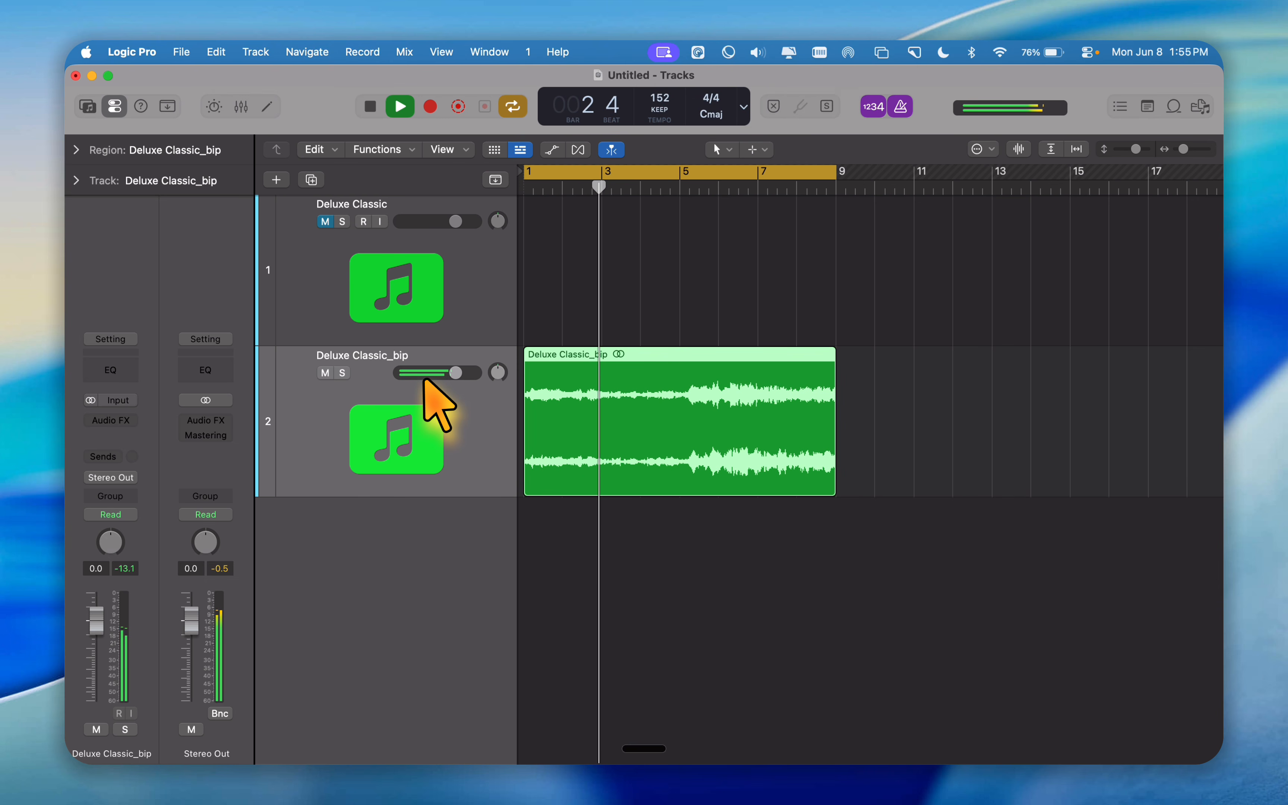
pyautogui.hotkey('shift', 'Return')
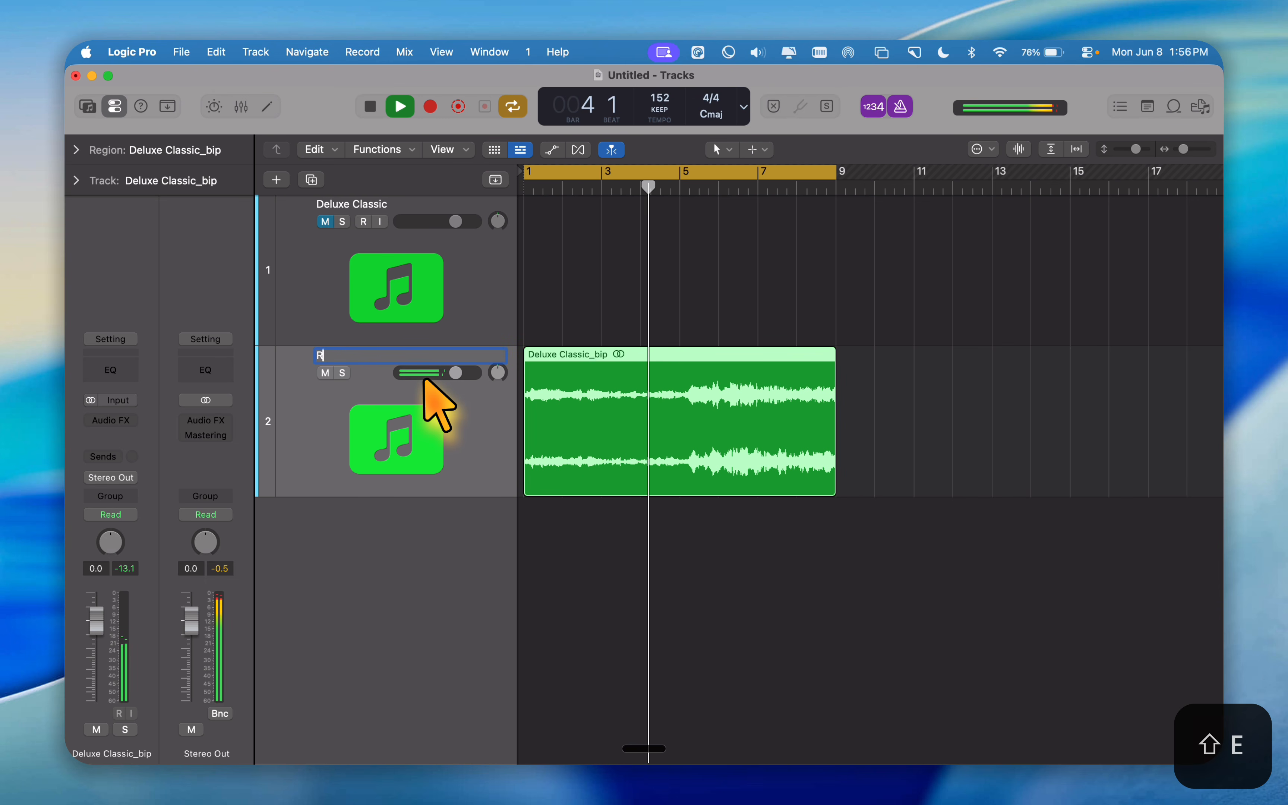
pyautogui.write('RESAMPLE')
pyautogui.press('Return')
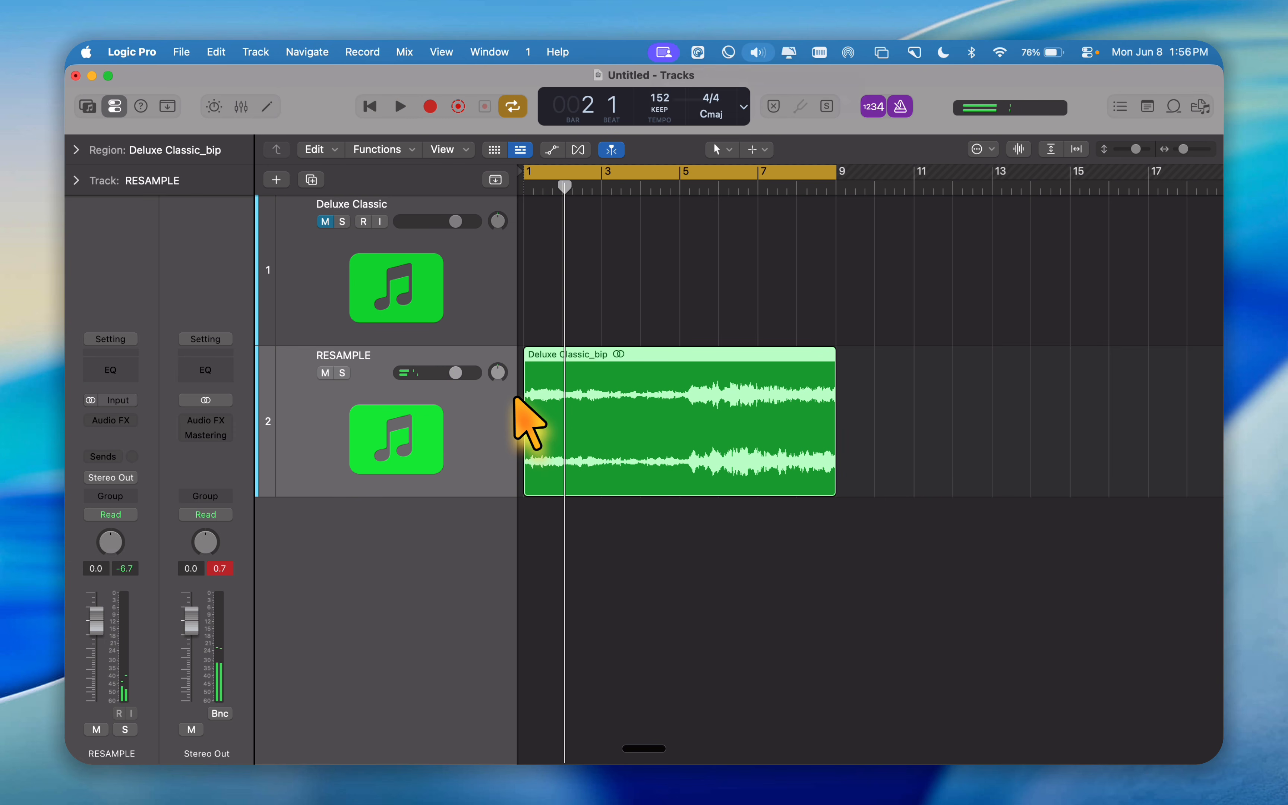
pyautogui.press('XF86AudioLowerVolume')
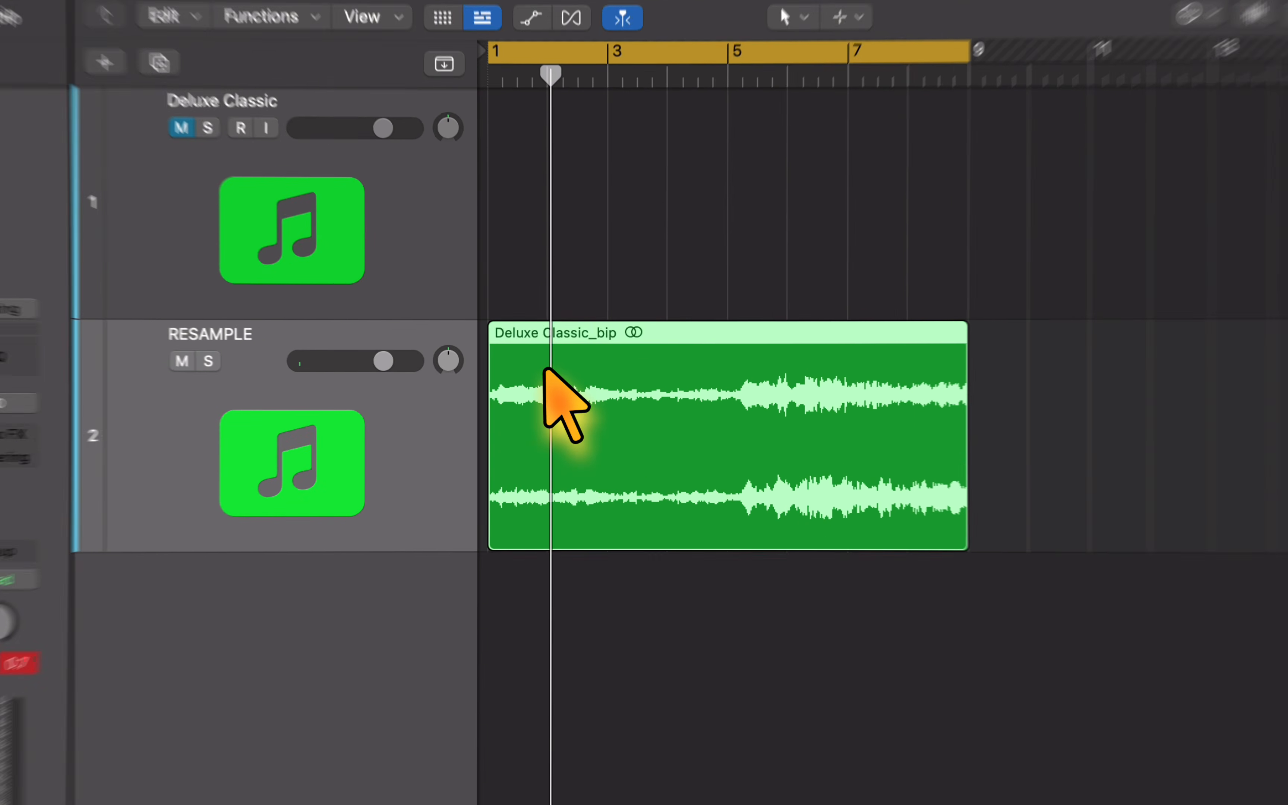
# Split the audio region on the RESAMPLE track at bar 2.
pyautogui.keyDown('super'); pyautogui.doubleClick(563, 376); pyautogui.keyUp('super')
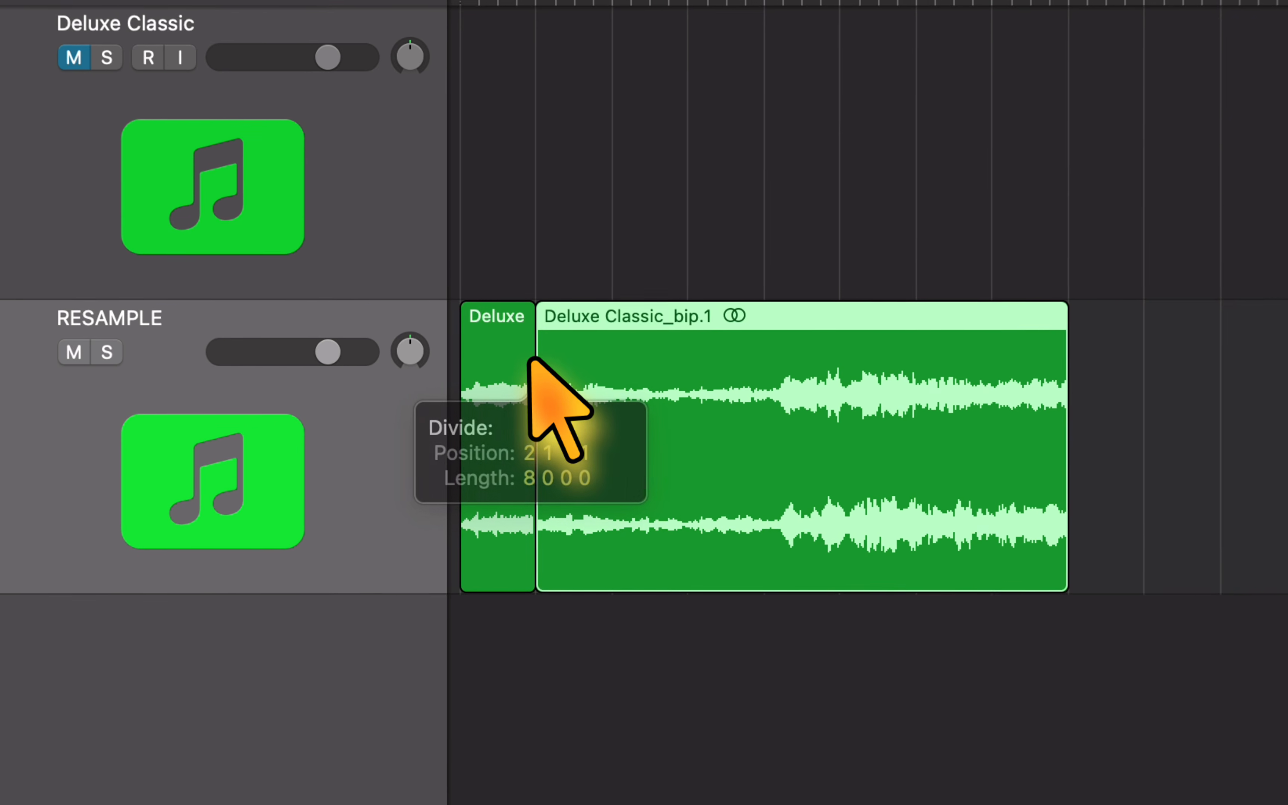
pyautogui.click(548, 403)
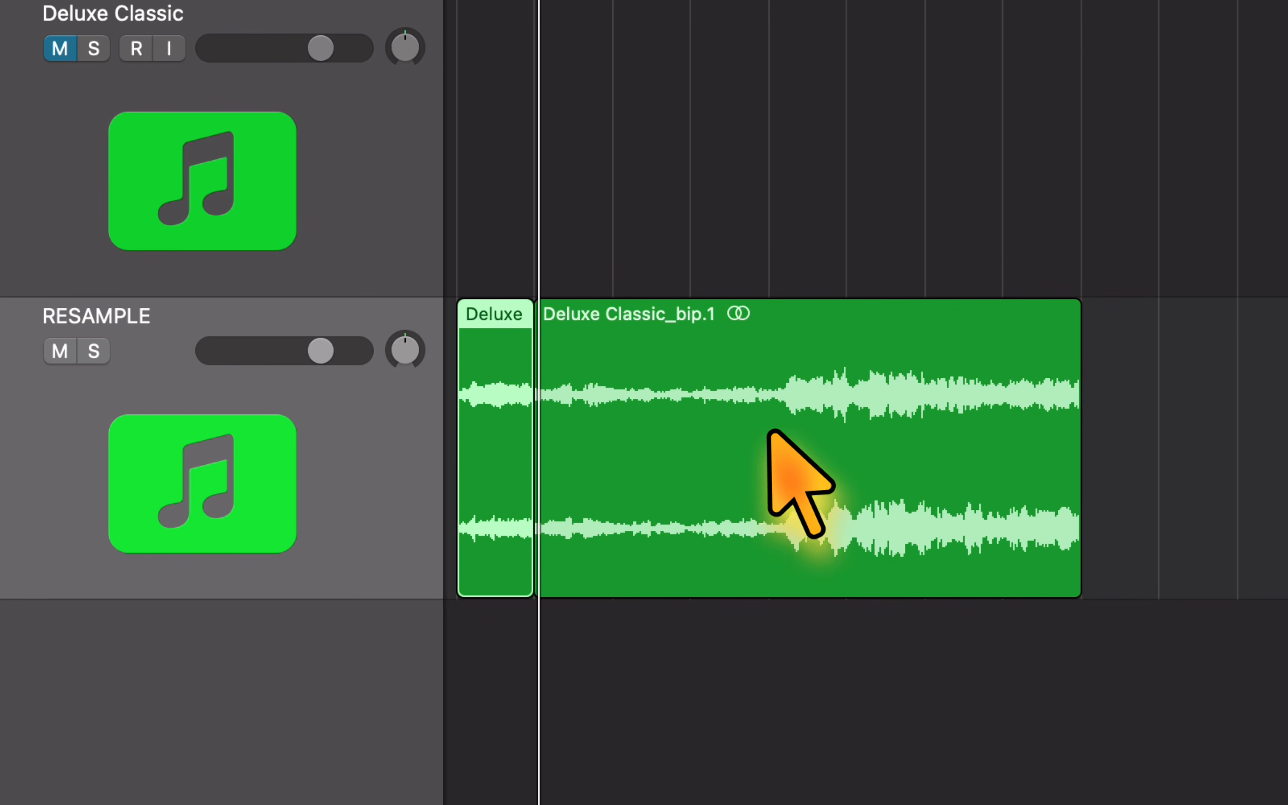
pyautogui.click(789, 440)
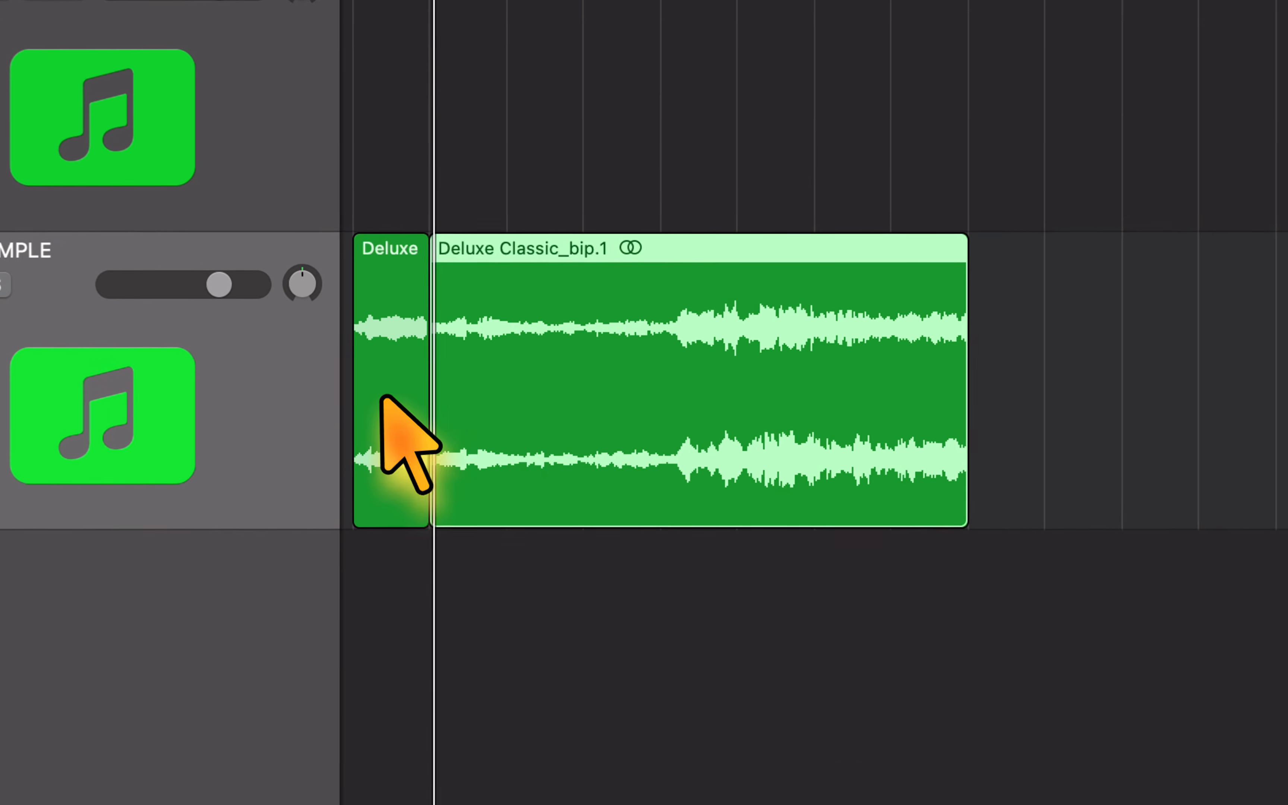
# Move the one-bar opening piece to the end of the longer piece and shift both regions back to start at bar 1.
pyautogui.moveTo(541, 426); pyautogui.dragTo(632, 429)
pyautogui.moveTo(564, 394); pyautogui.dragTo(1009, 423)
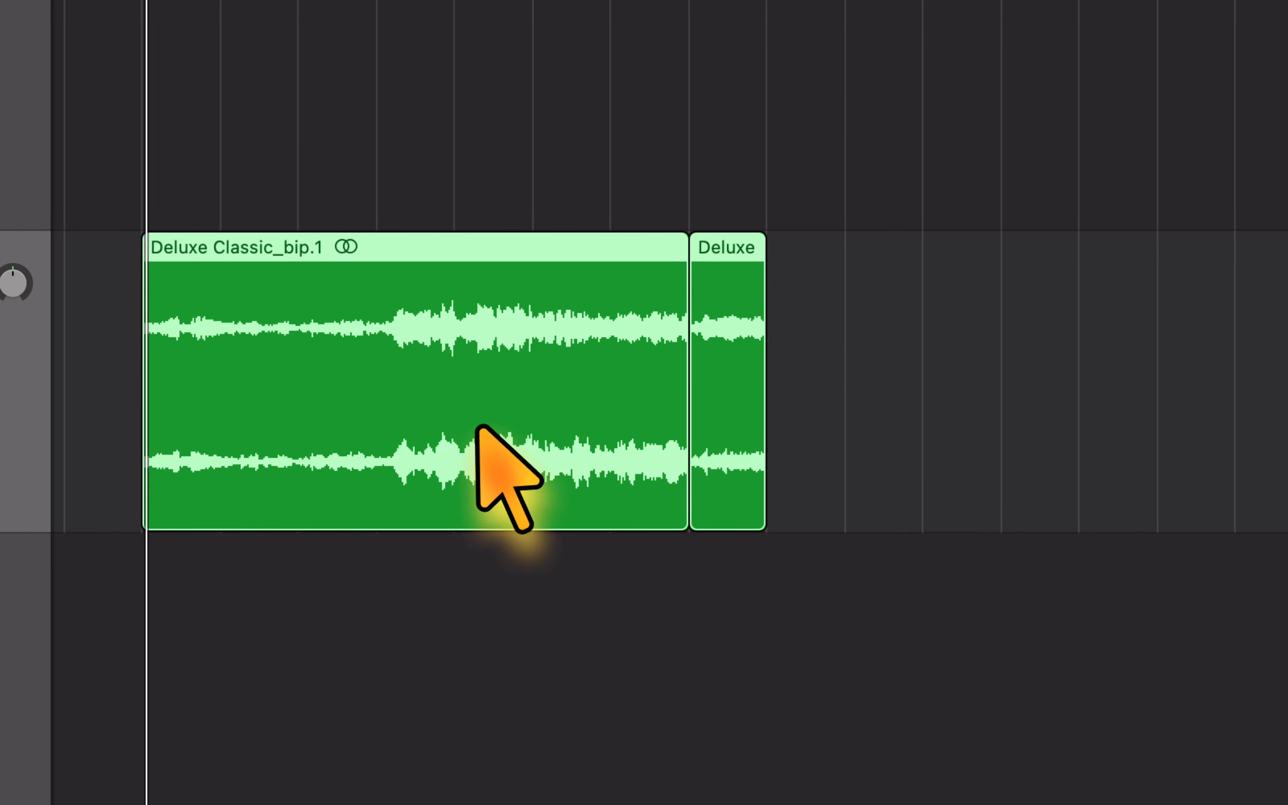
pyautogui.moveTo(478, 428); pyautogui.dragTo(446, 448)
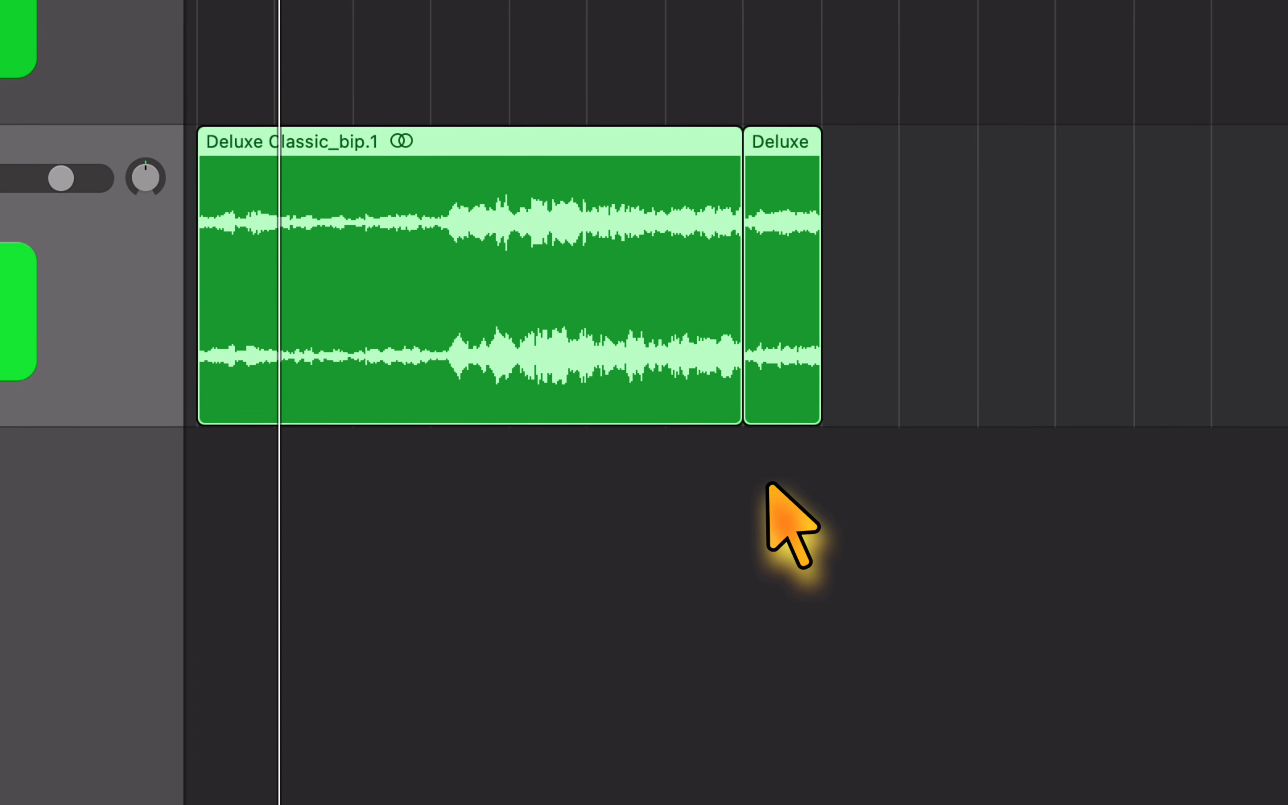
# Crossfade and join the two adjacent RESAMPLE regions into a single audio region and play it back.
pyautogui.hotkey('ctrl', 'alt', 'x')
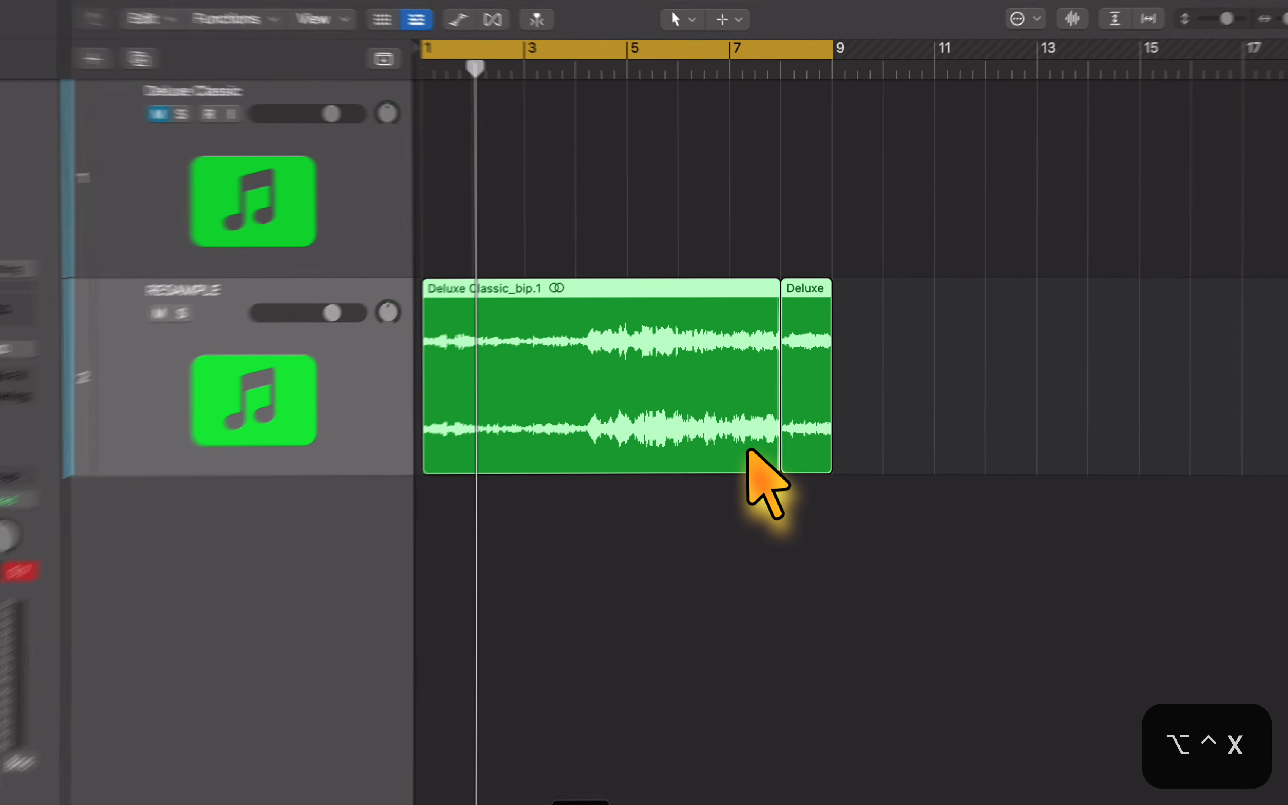
pyautogui.scroll(-2, 566, 409)
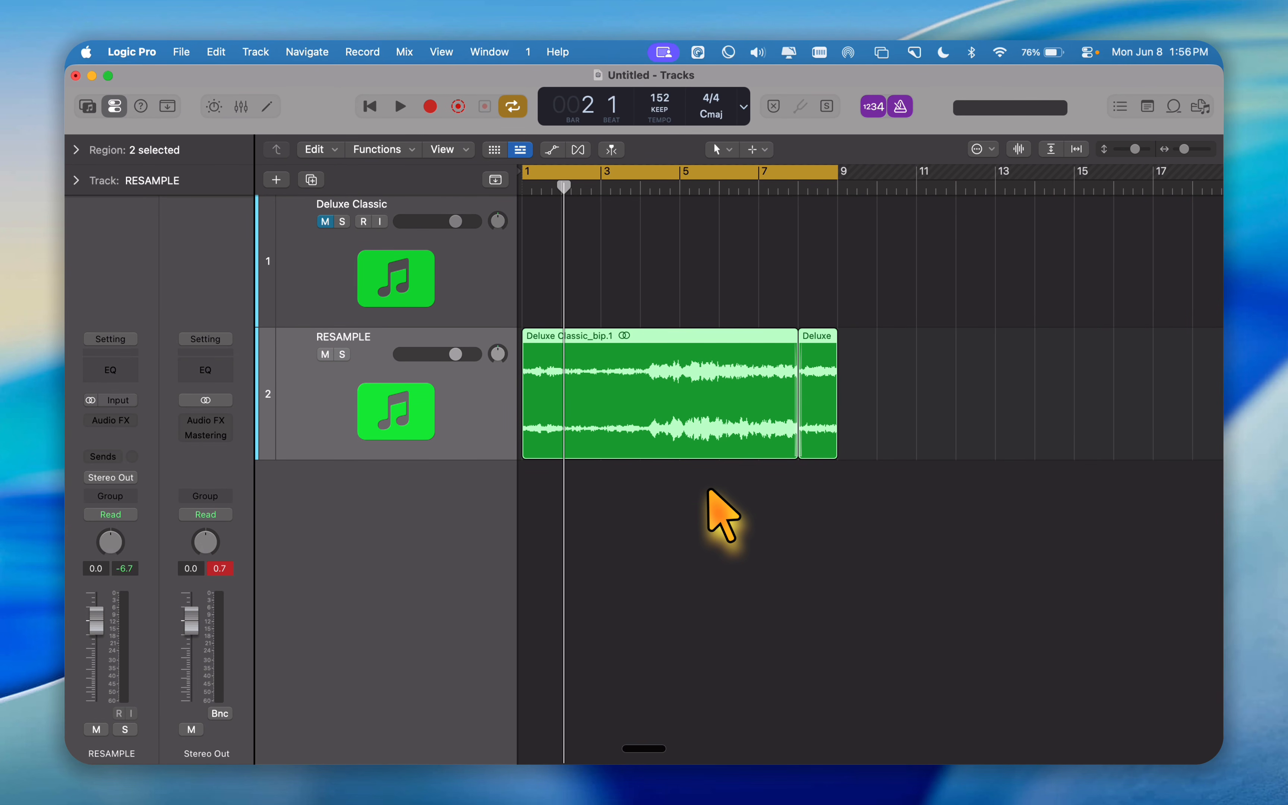
pyautogui.press('cmd+j')
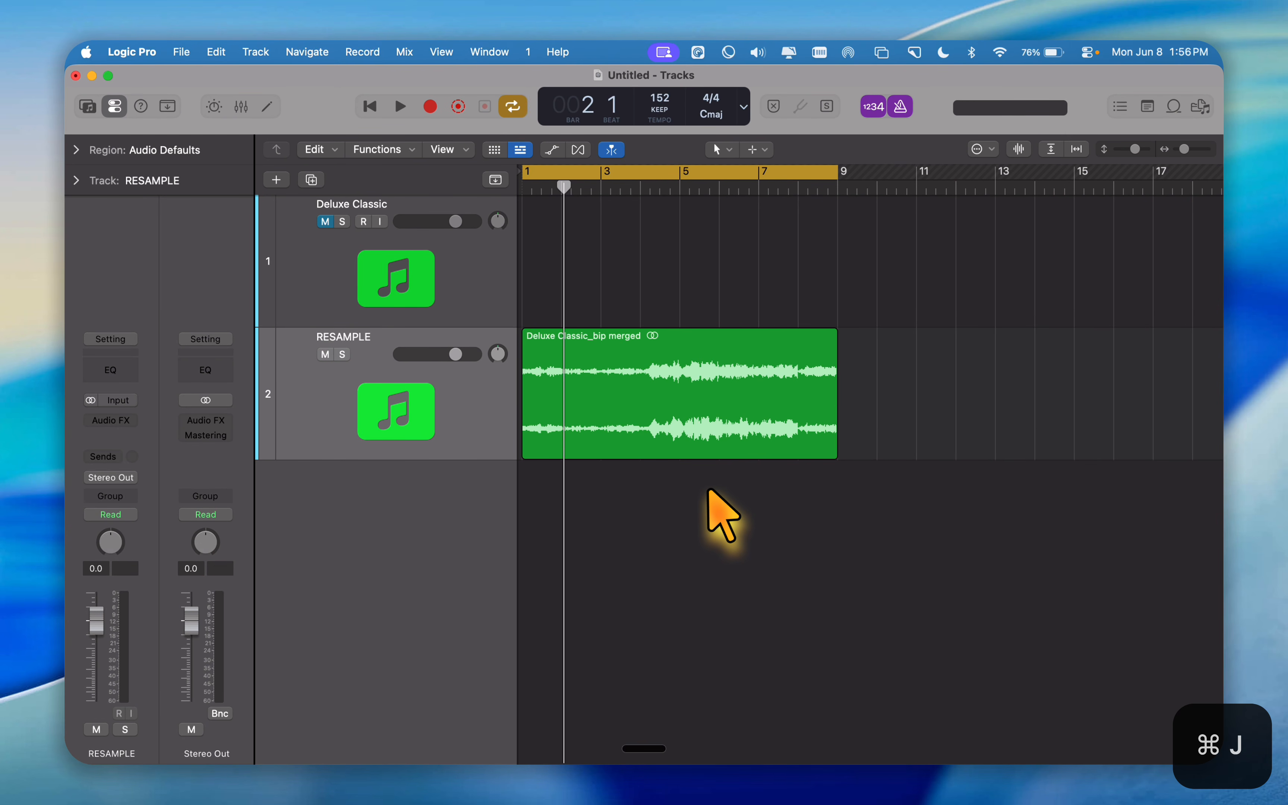
pyautogui.press('space')
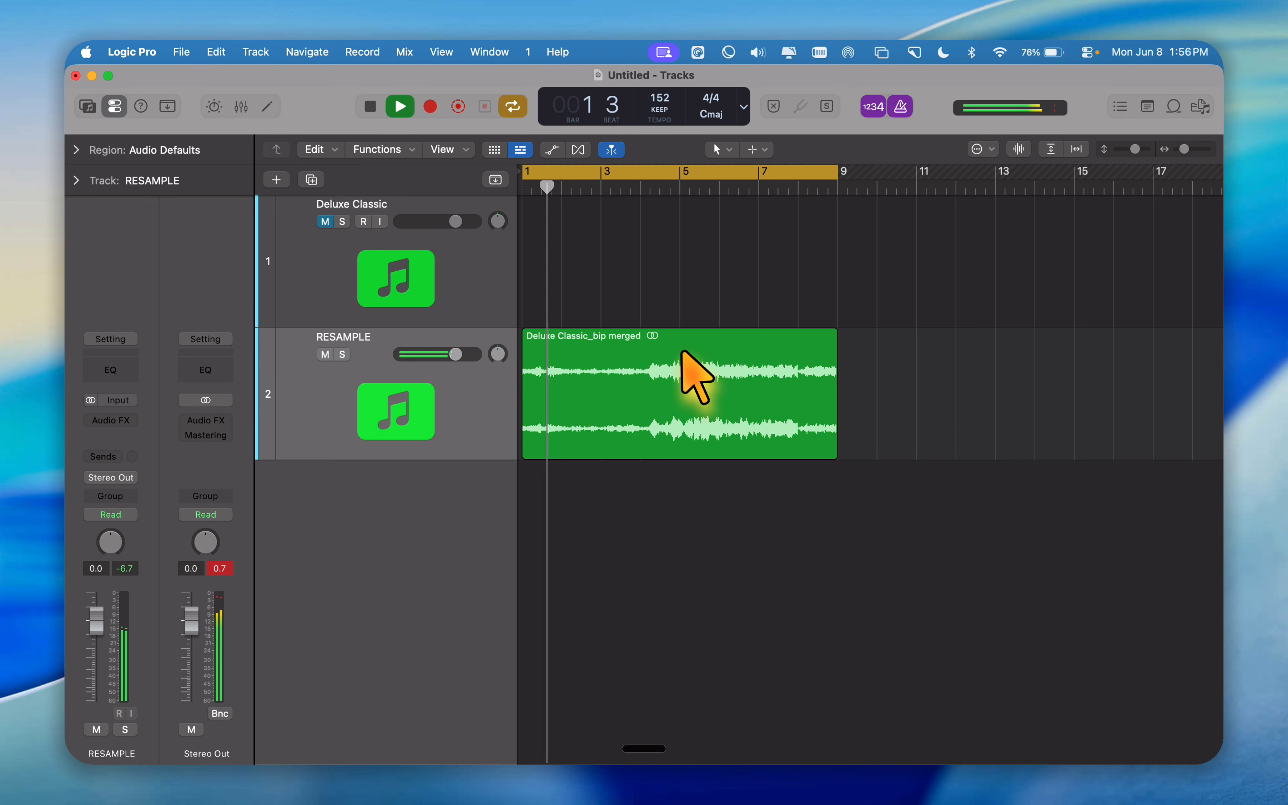
pyautogui.press('space')
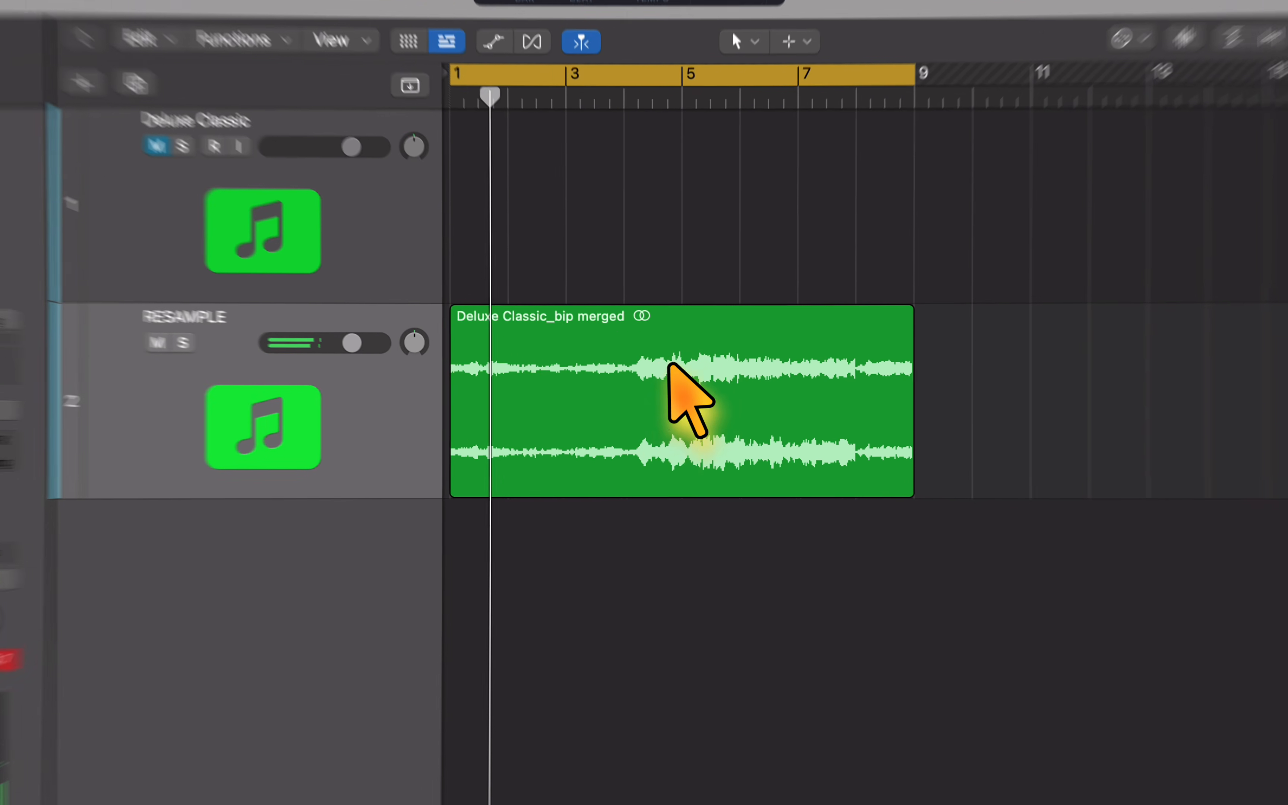
# Create a new Quick Sampler (Original) instrument track from the merged RESAMPLE region.
pyautogui.click(636, 424)
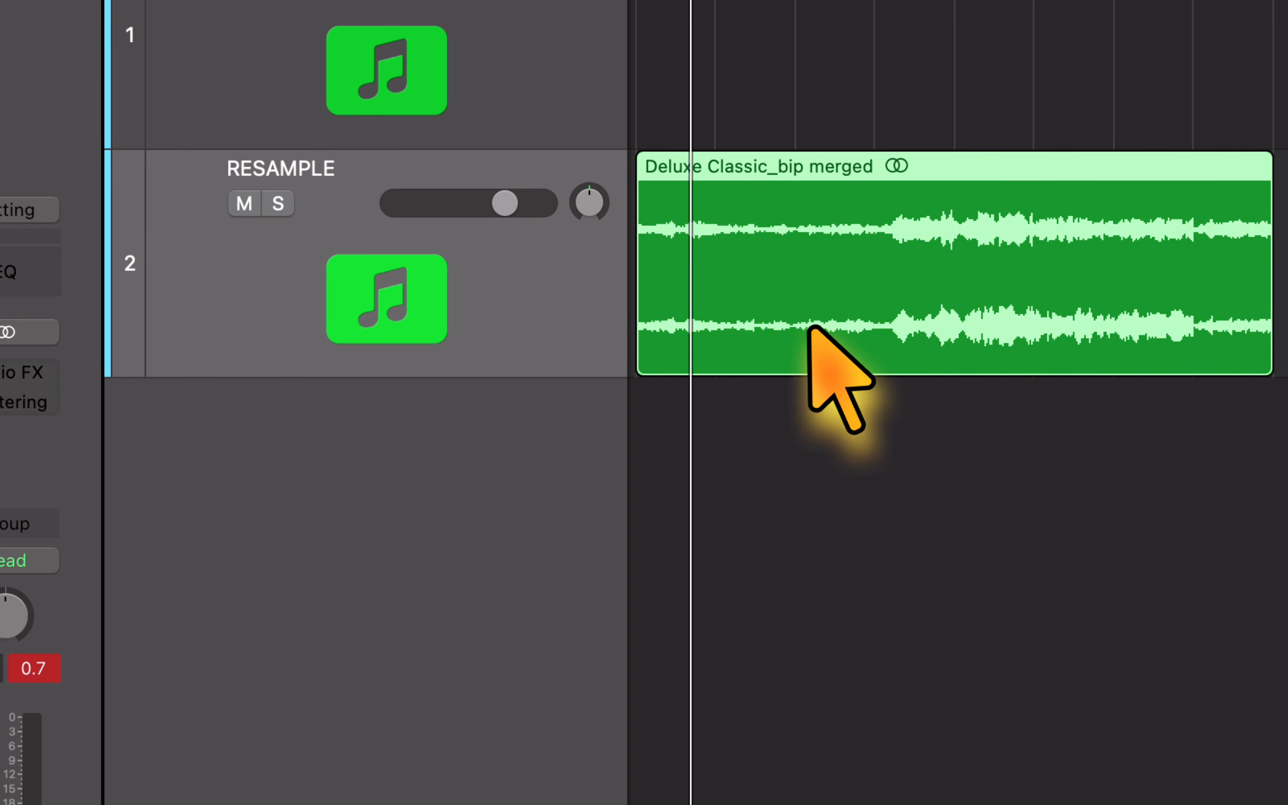
pyautogui.moveTo(815, 329); pyautogui.dragTo(448, 462)
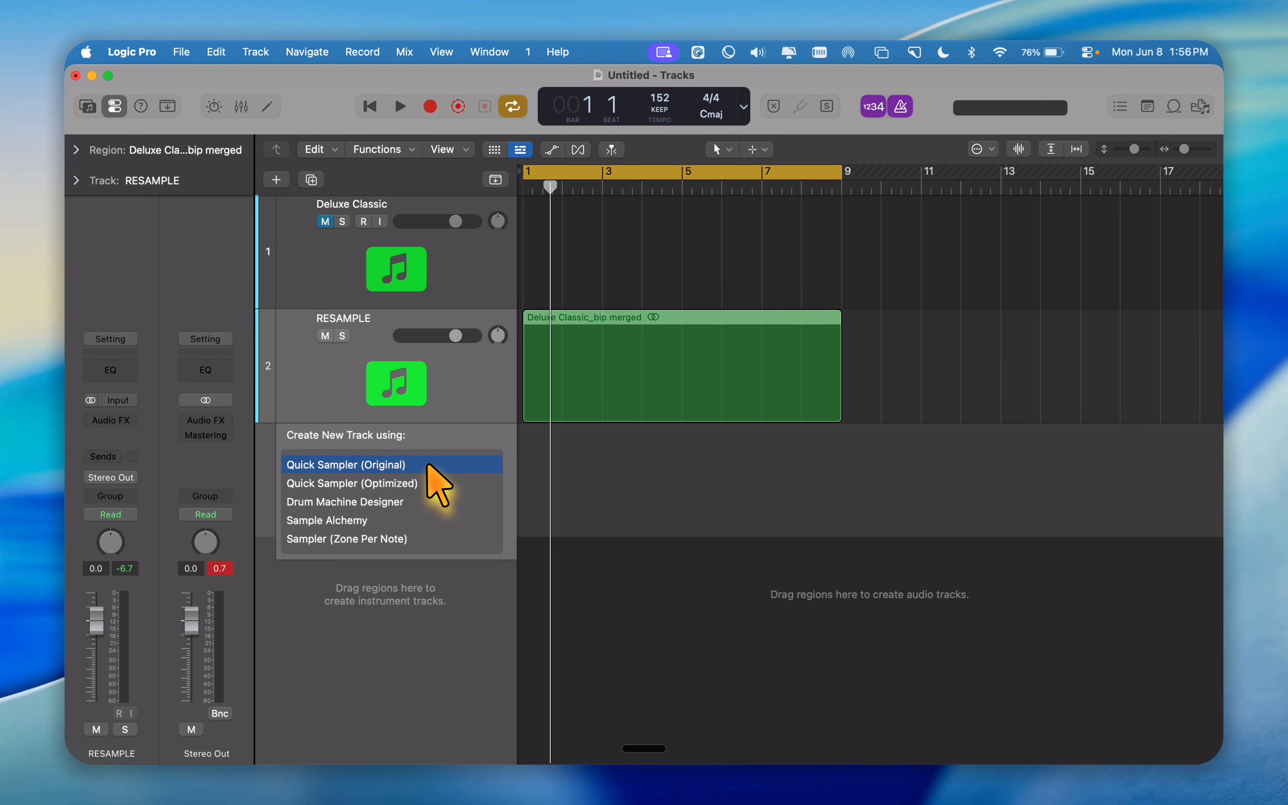
pyautogui.moveTo(428, 465); pyautogui.dragTo(427, 465)
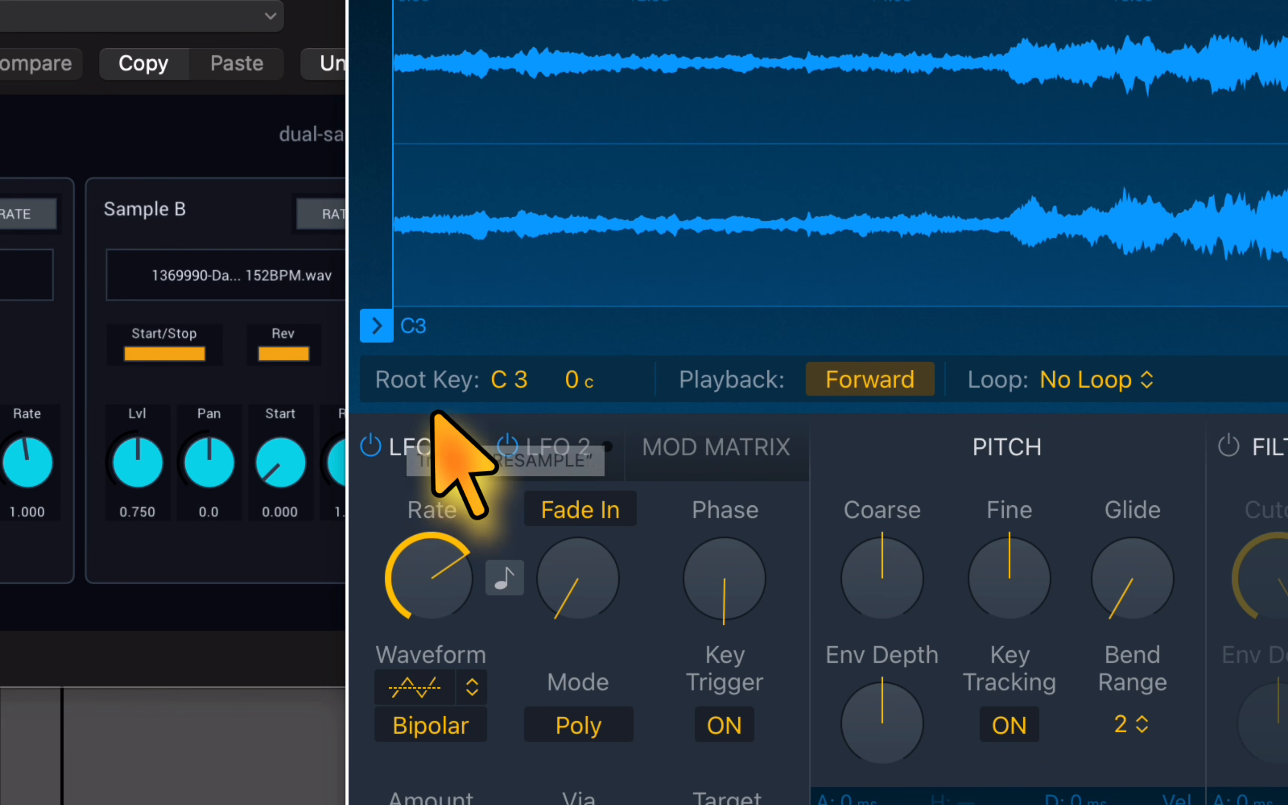
# Raise Quick Sampler's Coarse pitch slightly and close the Texture Loom window.
pyautogui.moveTo(879, 583); pyautogui.dragTo(881, 562)
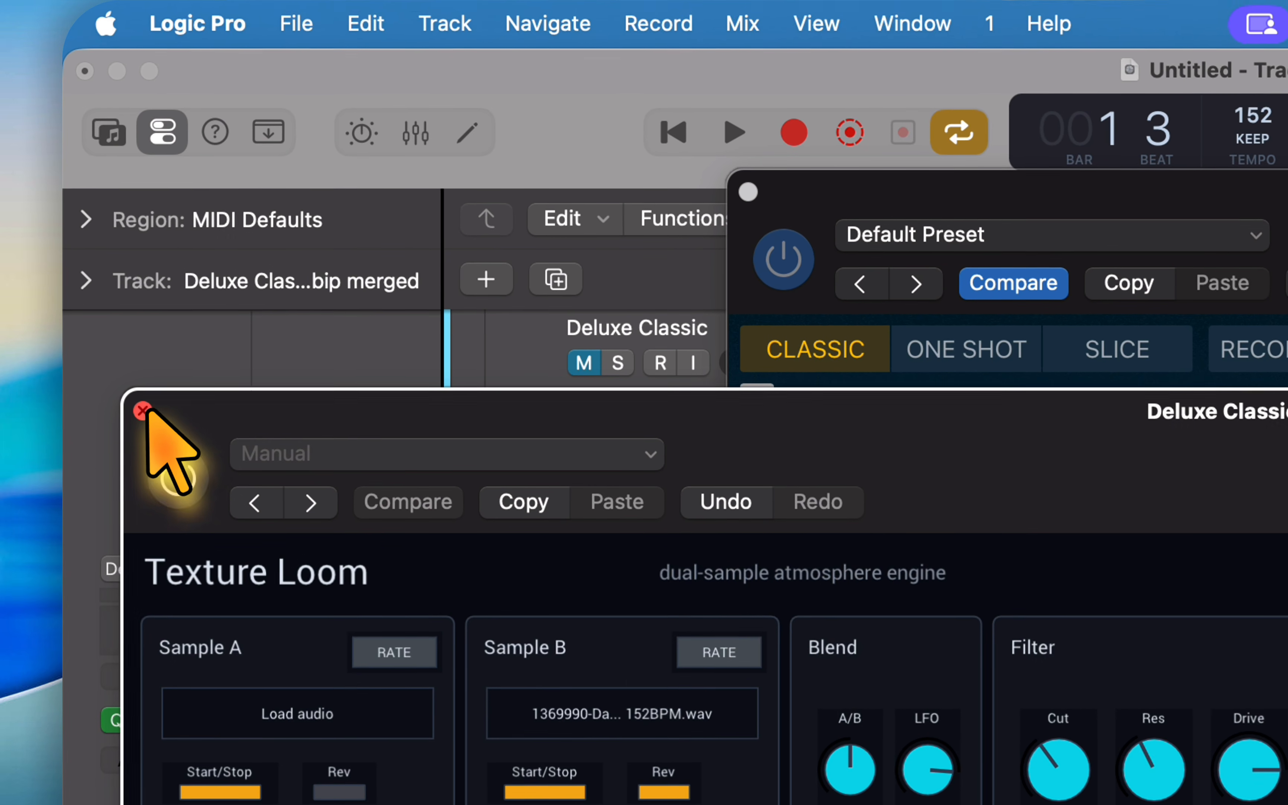
pyautogui.click(142, 410)
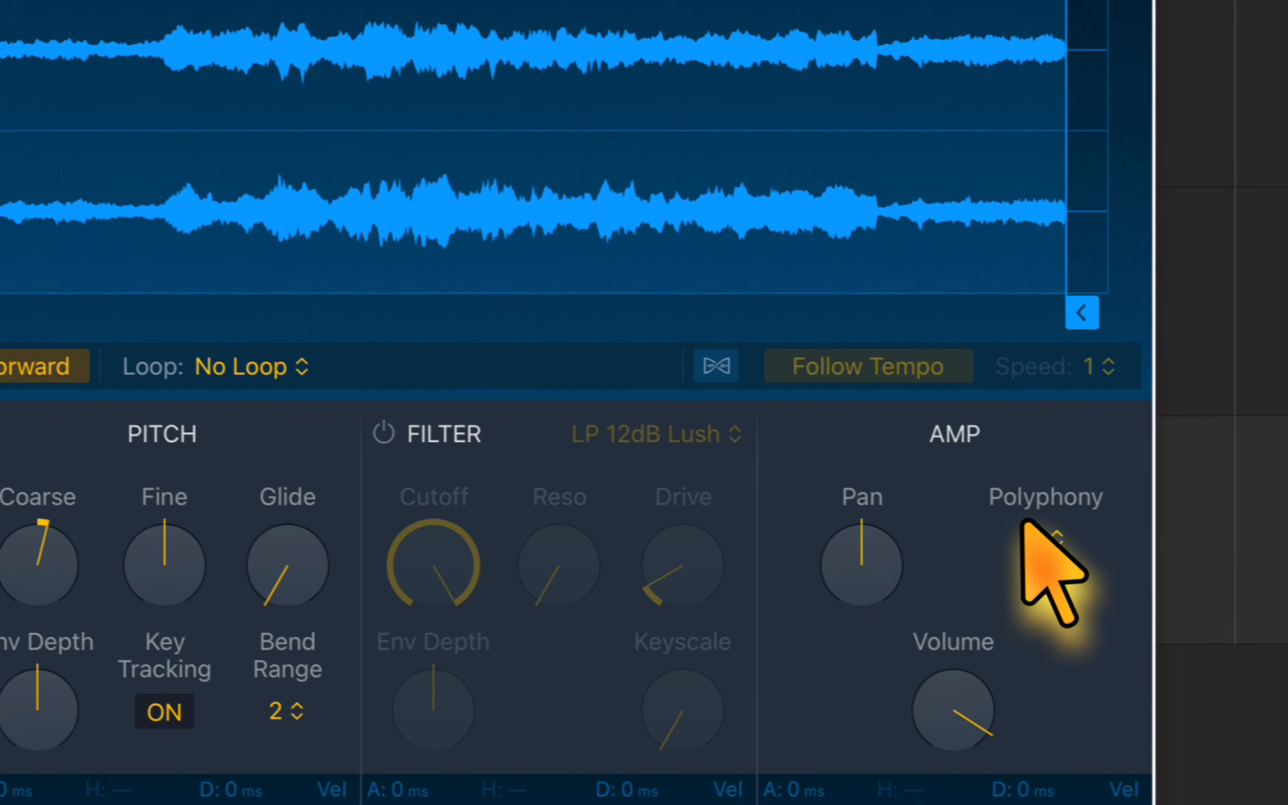
# Set Quick Sampler's polyphony to Mono and turn on the LP 12dB Lush filter, lowering its cutoff slightly.
pyautogui.click(1033, 804)
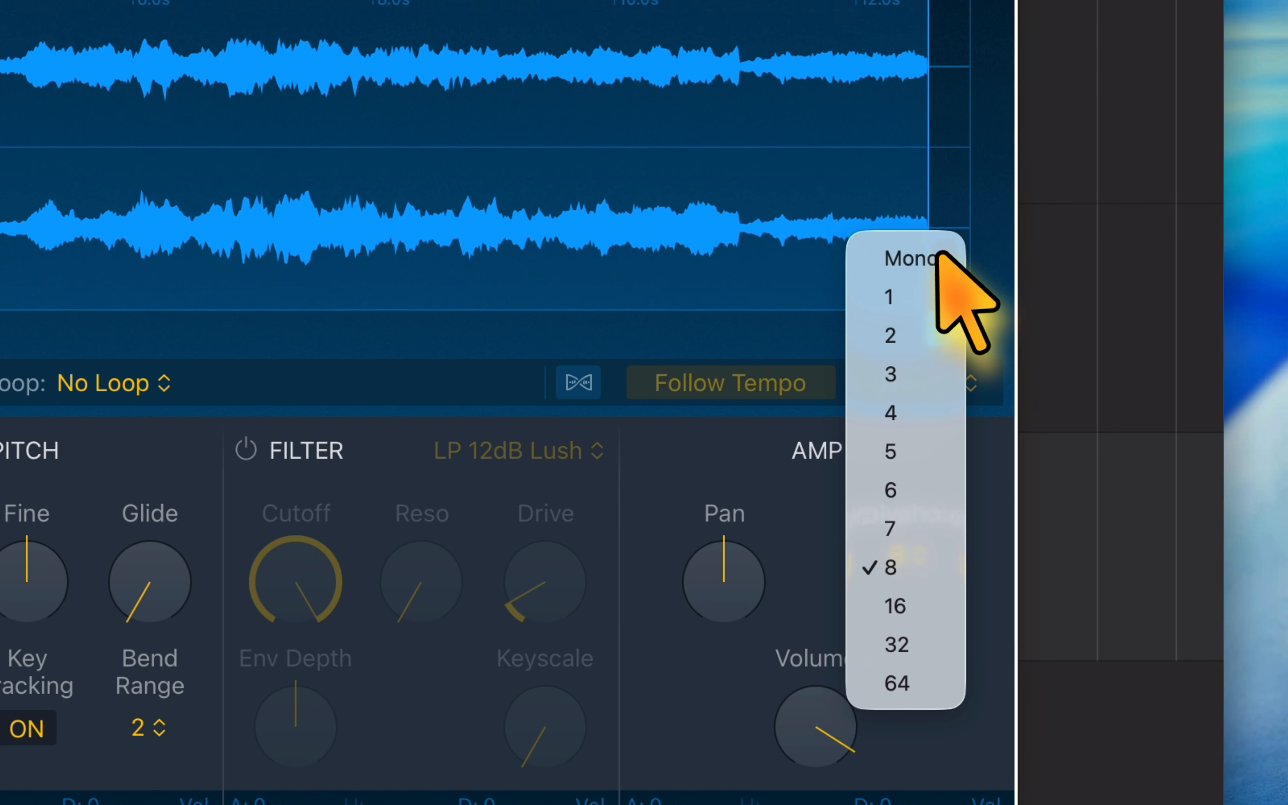
pyautogui.click(936, 265)
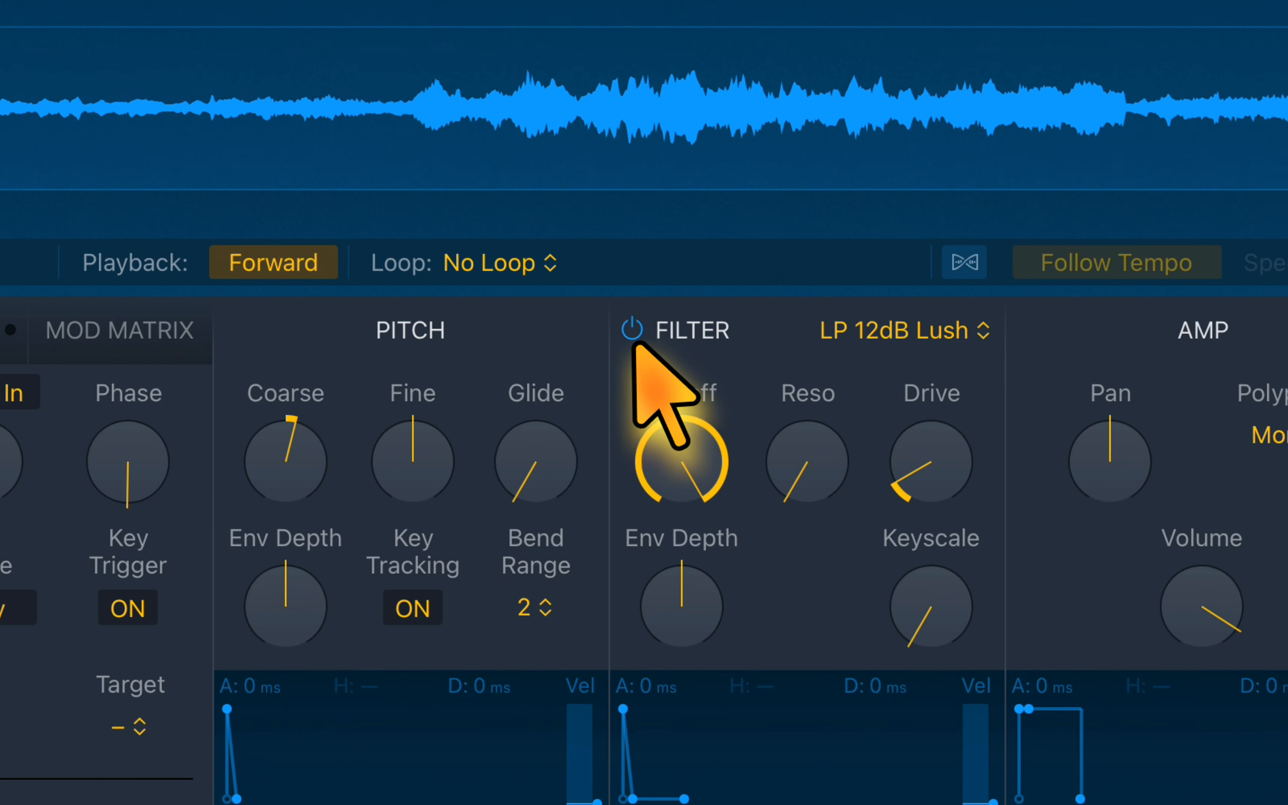
pyautogui.moveTo(665, 427); pyautogui.dragTo(665, 437)
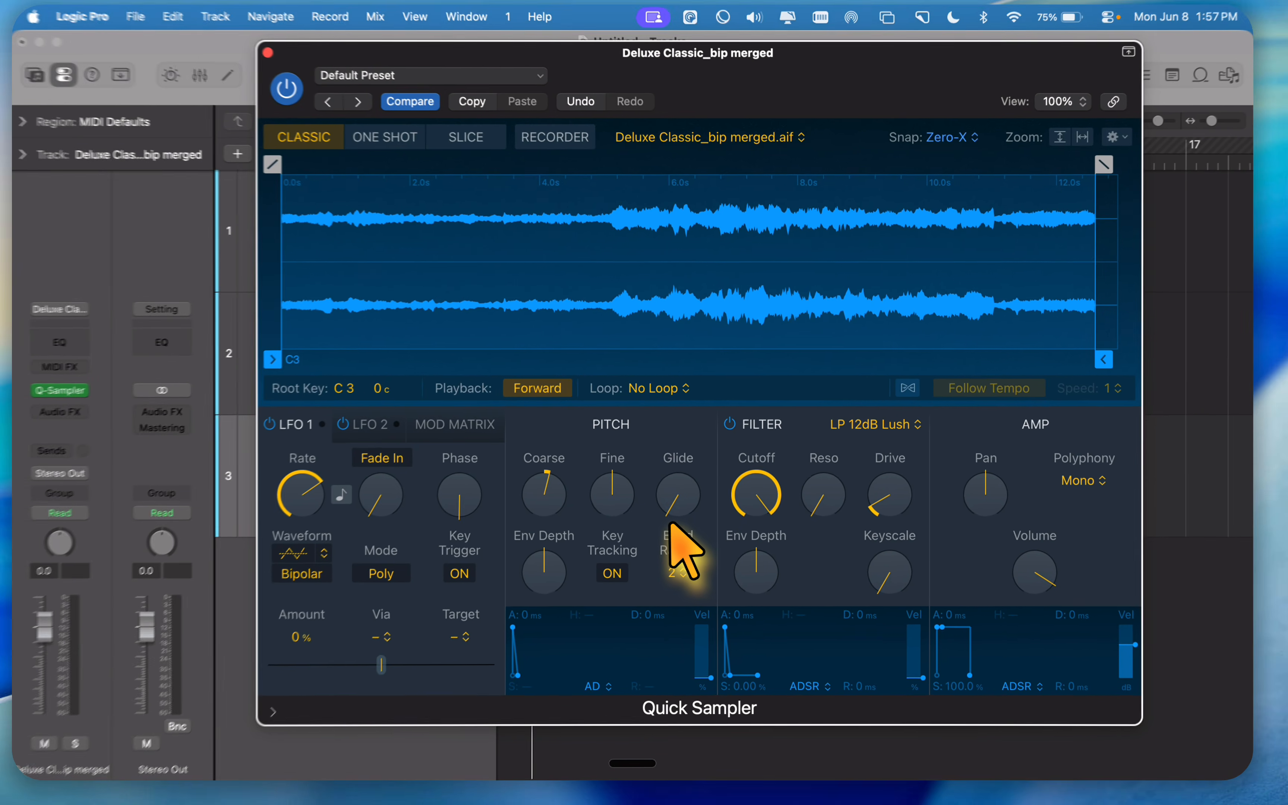
# Audition the sampler through Musical Typing and hide the Quick Sampler window.
pyautogui.press('super+k')
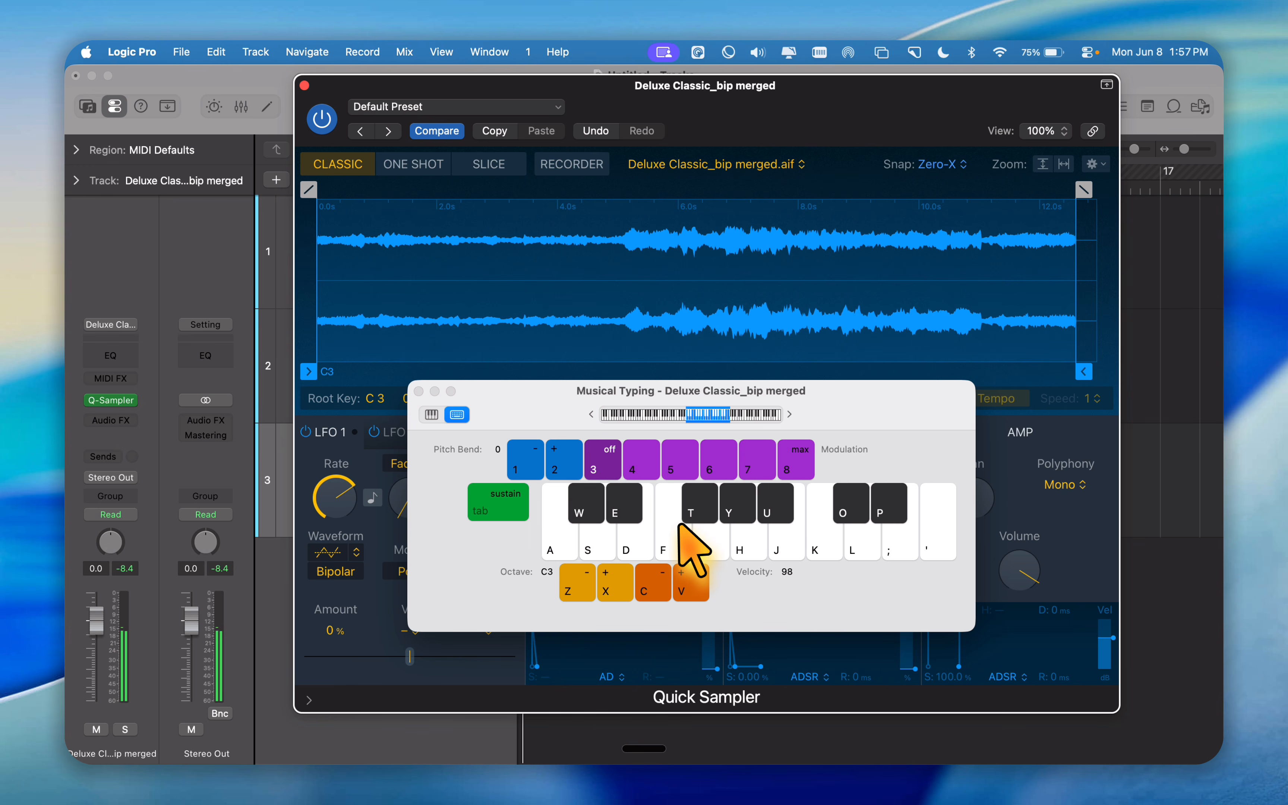
pyautogui.press('cmd+k')
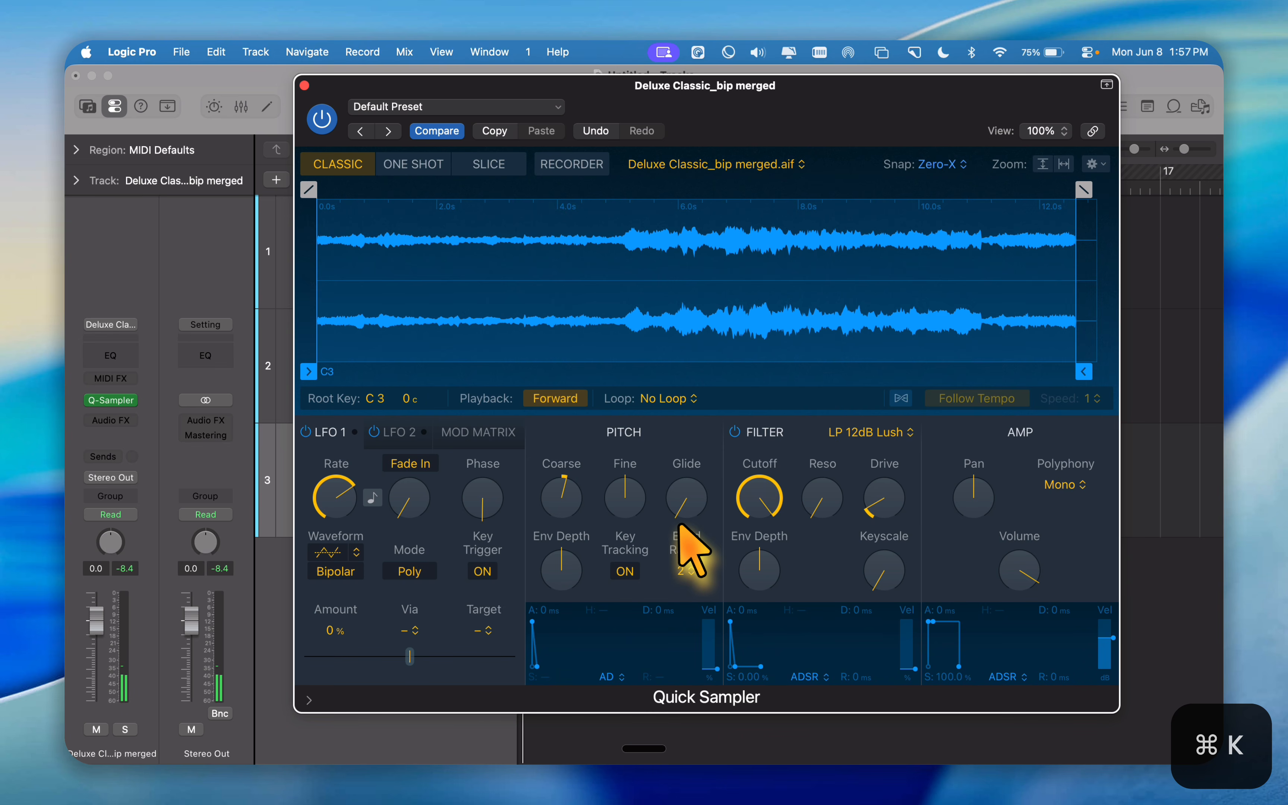
pyautogui.press('v')
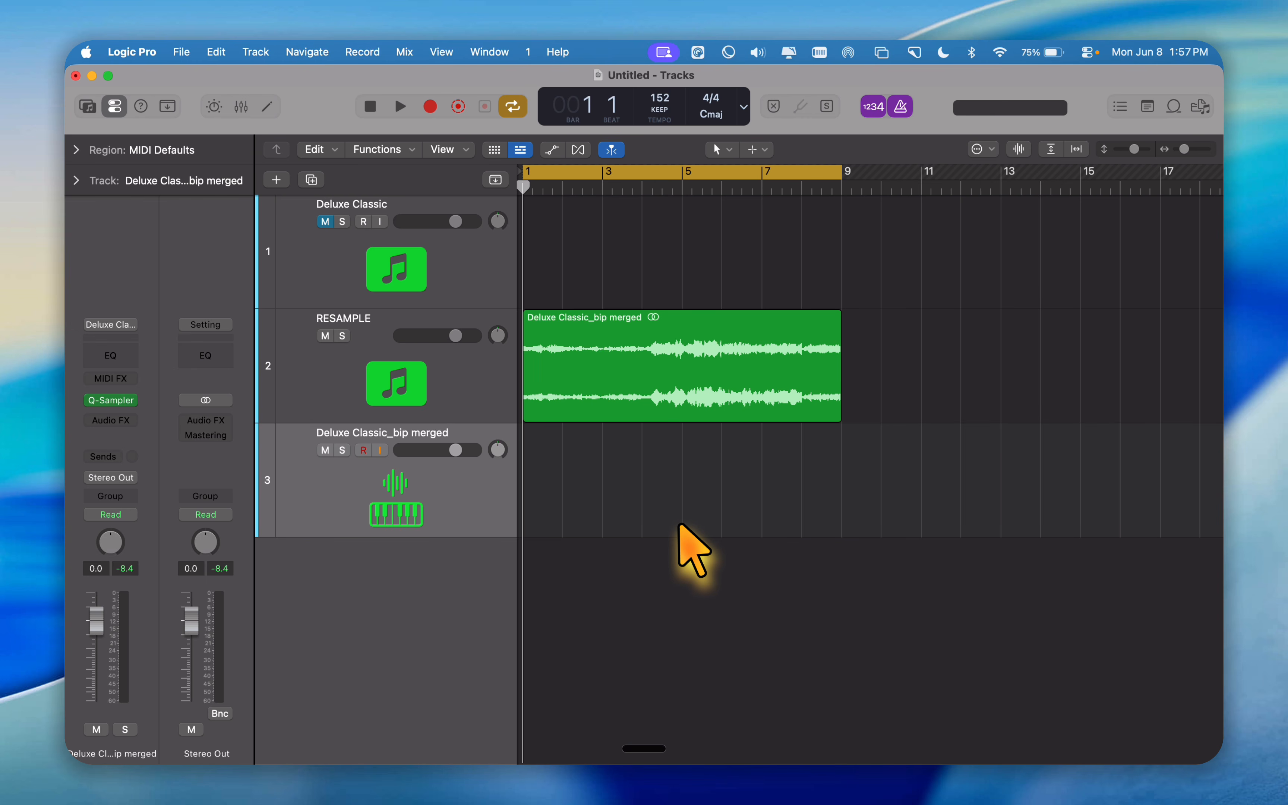
# Capture the held C3 note as a MIDI region on the Quick Sampler track and extend the region to about bar 10.5.
pyautogui.hotkey('shift', 'r')
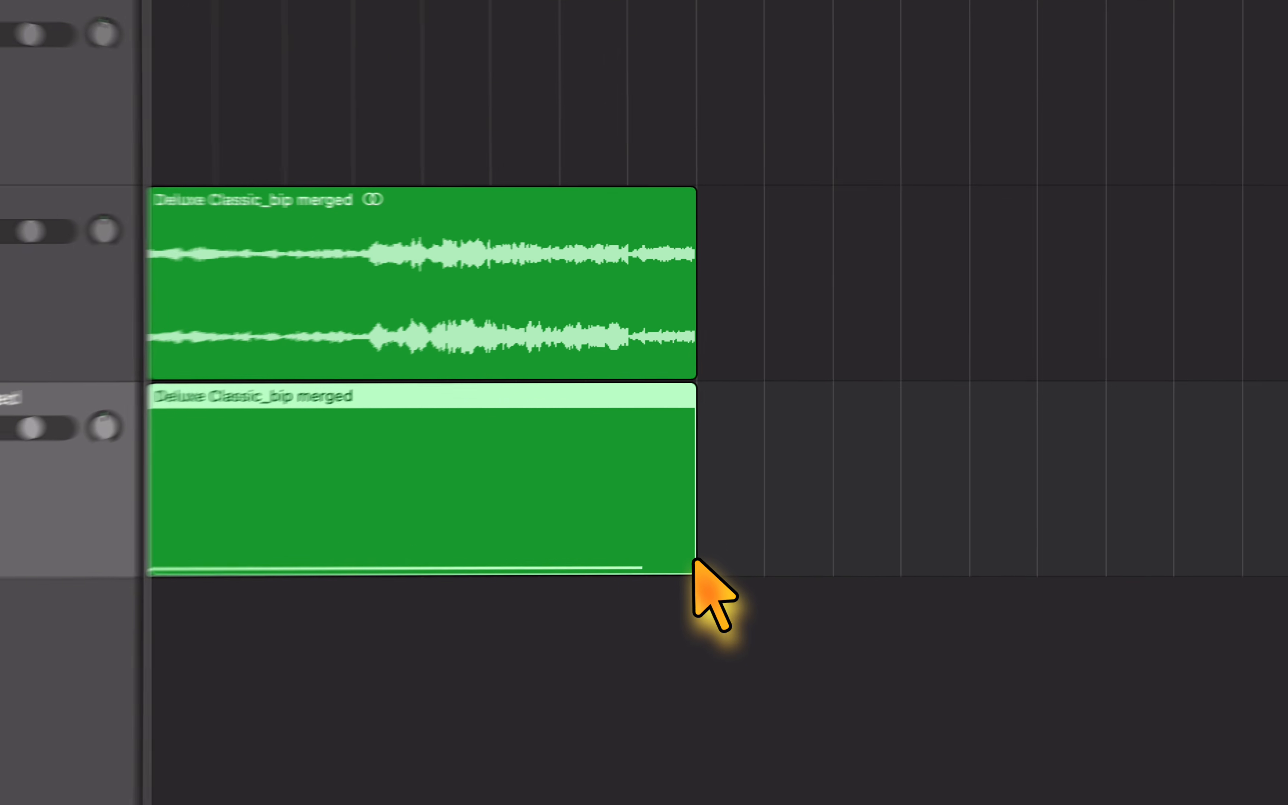
pyautogui.moveTo(840, 532); pyautogui.dragTo(898, 534)
pyautogui.moveTo(753, 586); pyautogui.dragTo(753, 585)
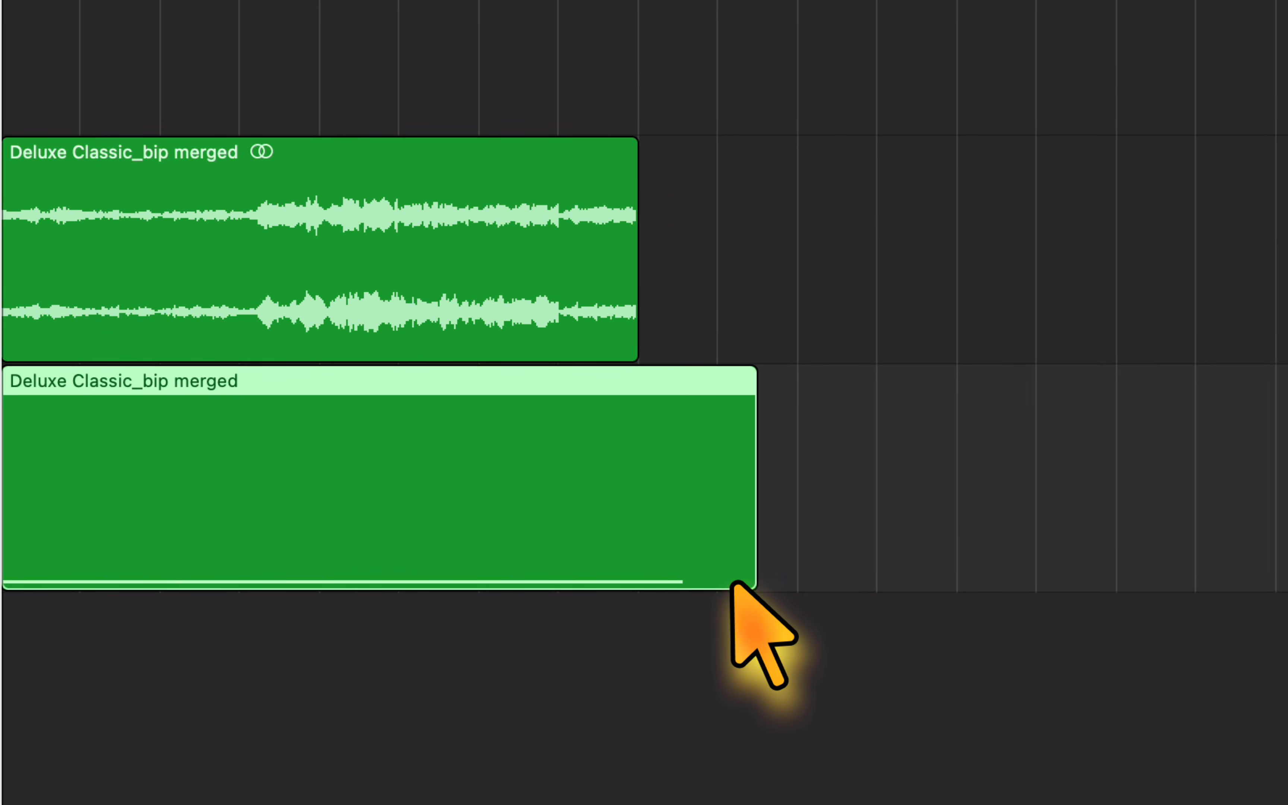
# Split the MIDI region at bar 9, using Split for the crossing note, and delete the part past bar 9.
pyautogui.click(631, 478)
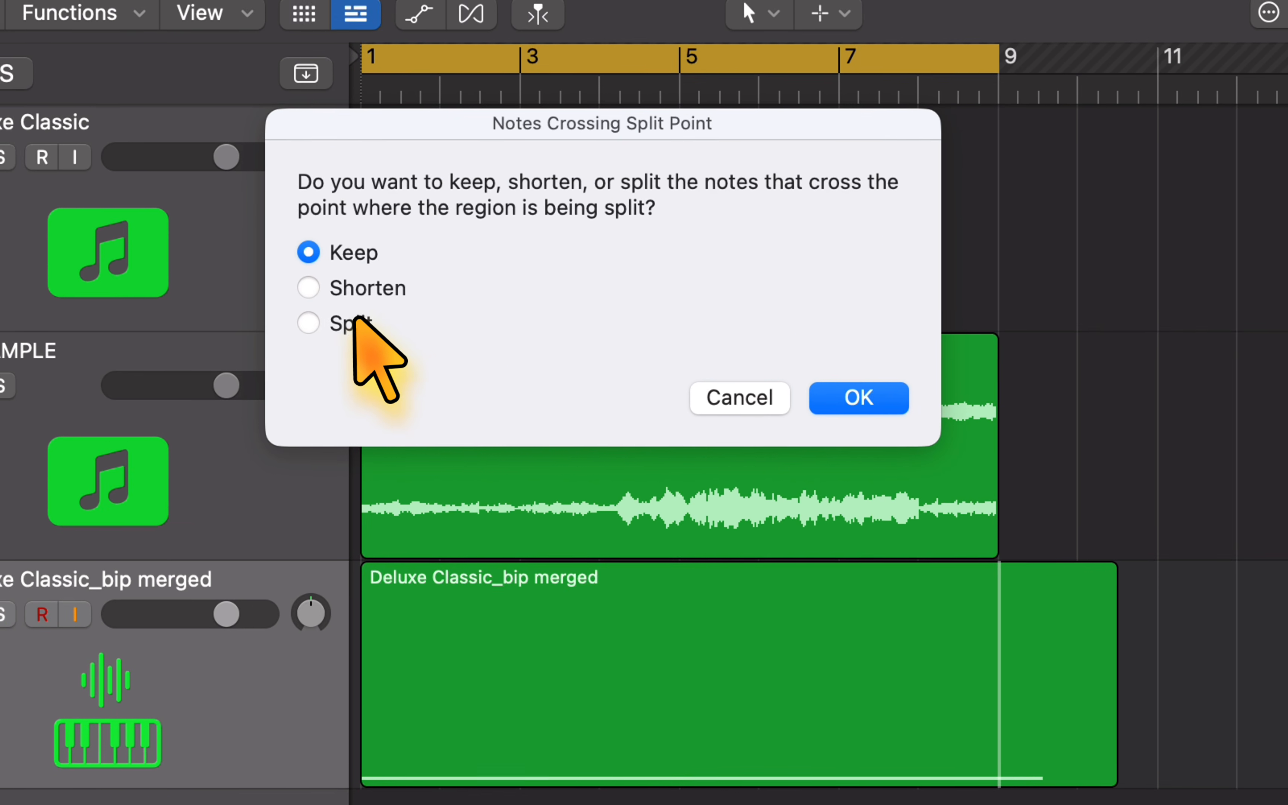
pyautogui.click(368, 324)
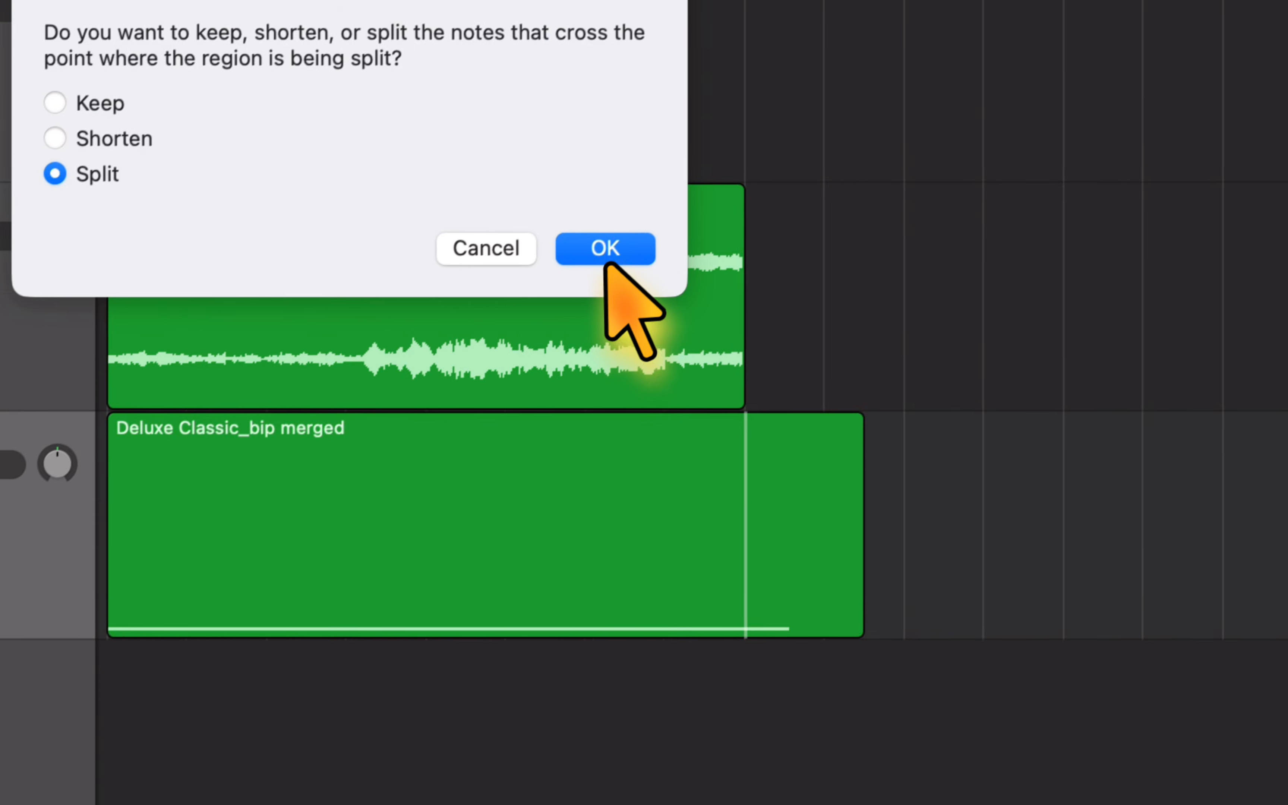
pyautogui.click(863, 406)
pyautogui.press('BackSpace')
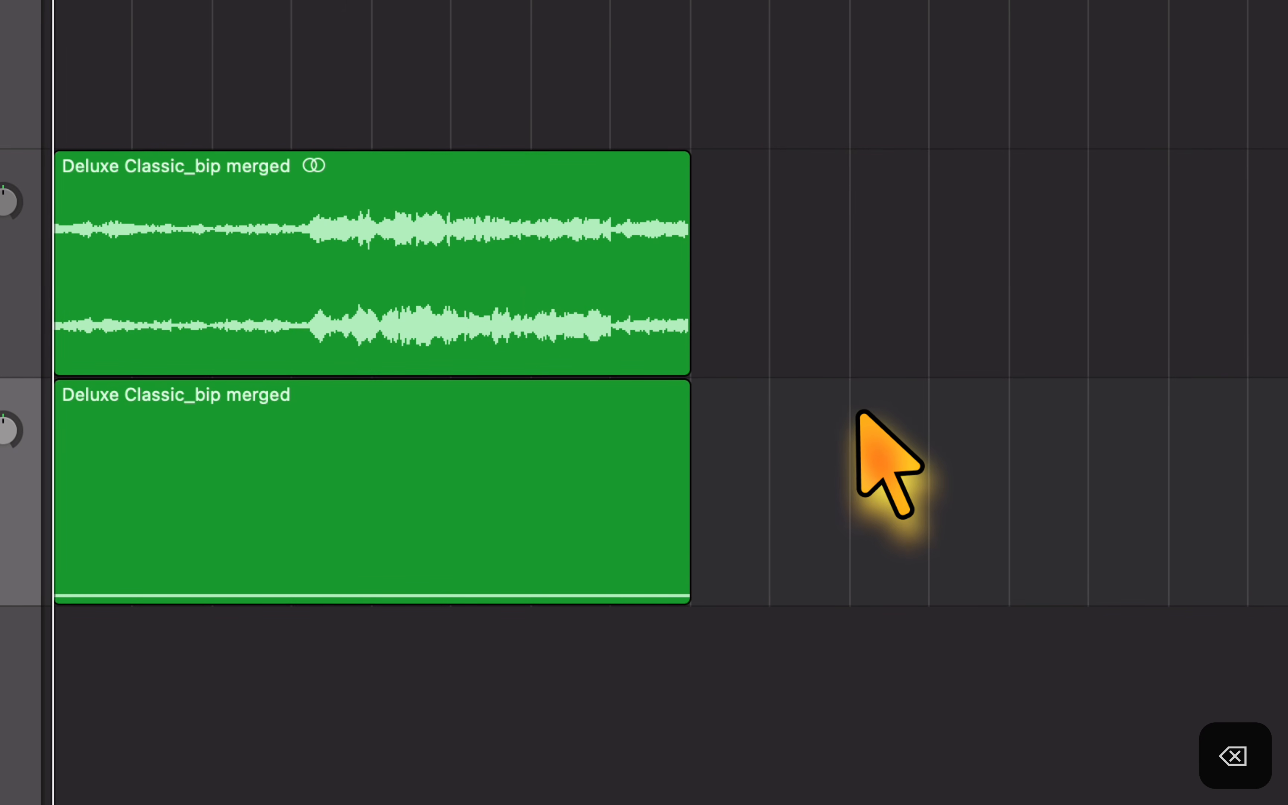
# Adjust the end of the C3 note in the Piano Roll to a length of 8 bars and close the editor.
pyautogui.click(541, 554)
pyautogui.doubleClick(541, 554)
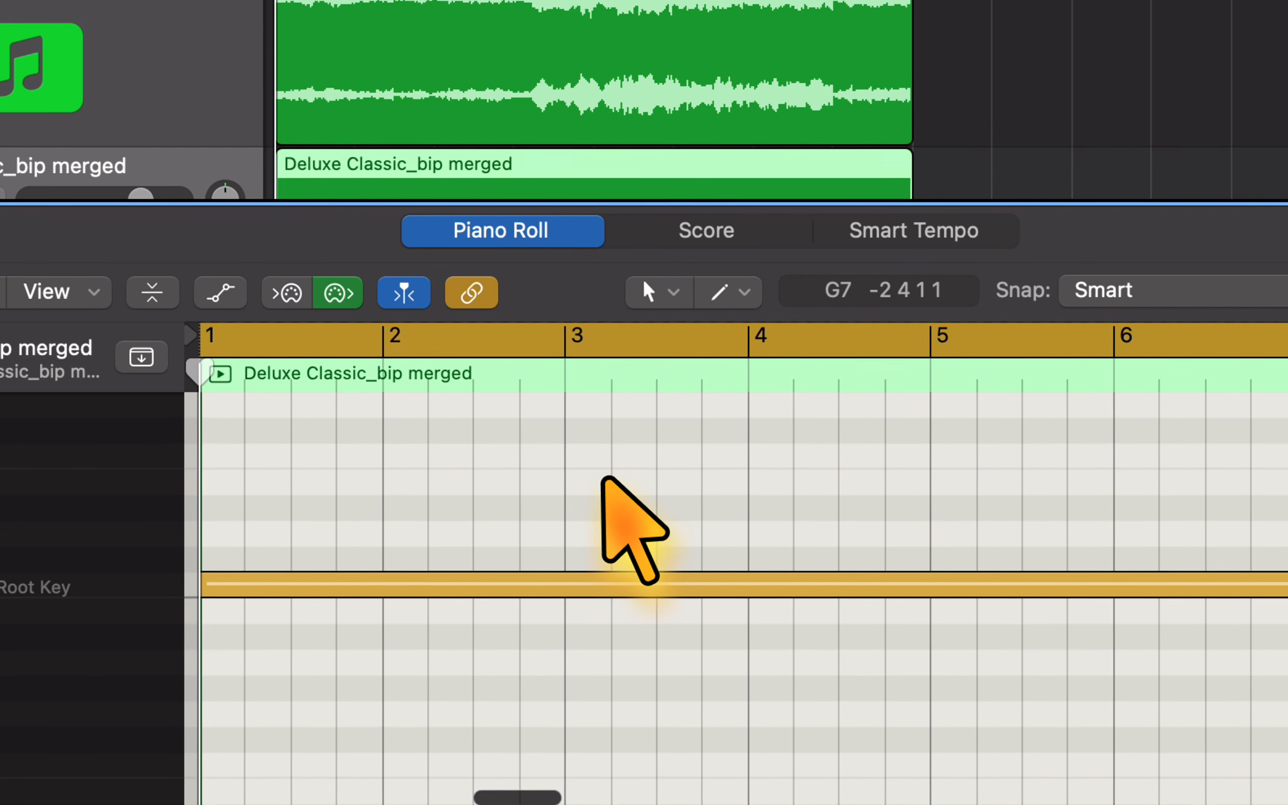
pyautogui.press('super+a')
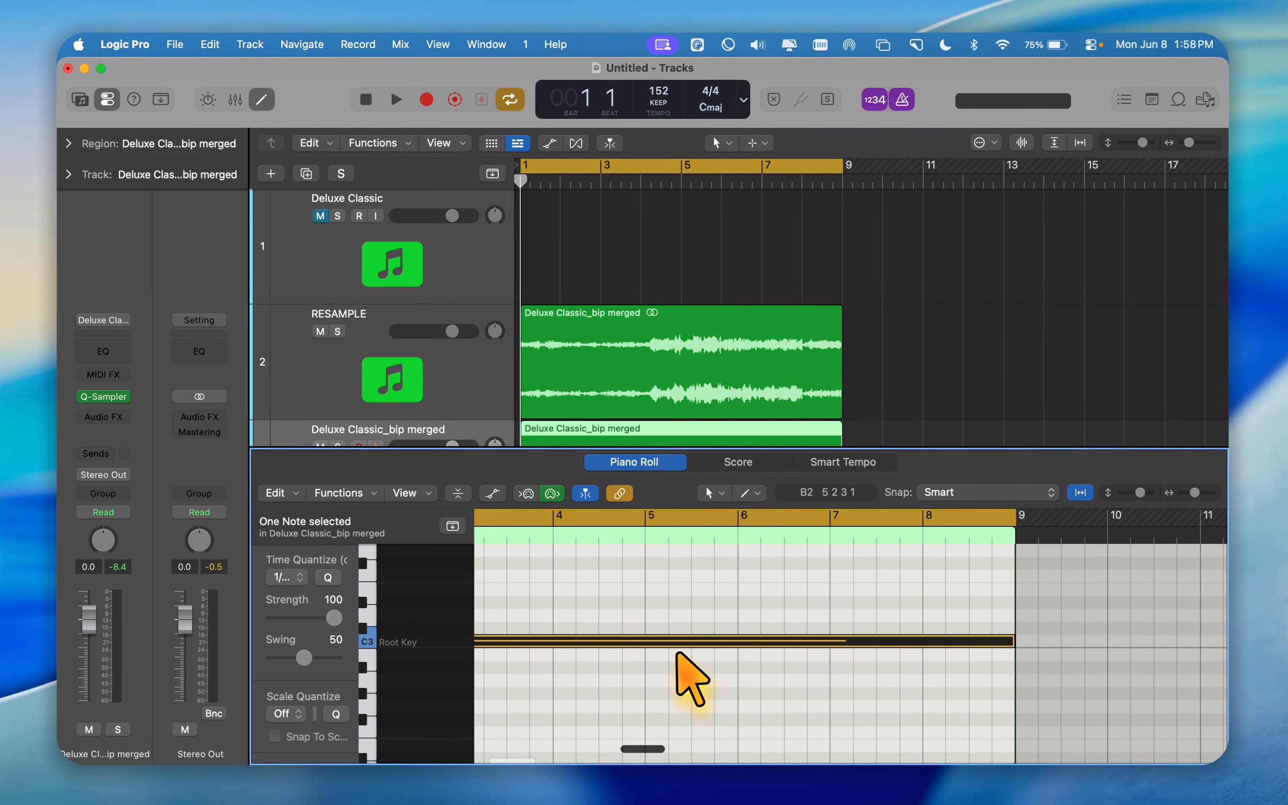
pyautogui.hscroll(5, 666, 613)
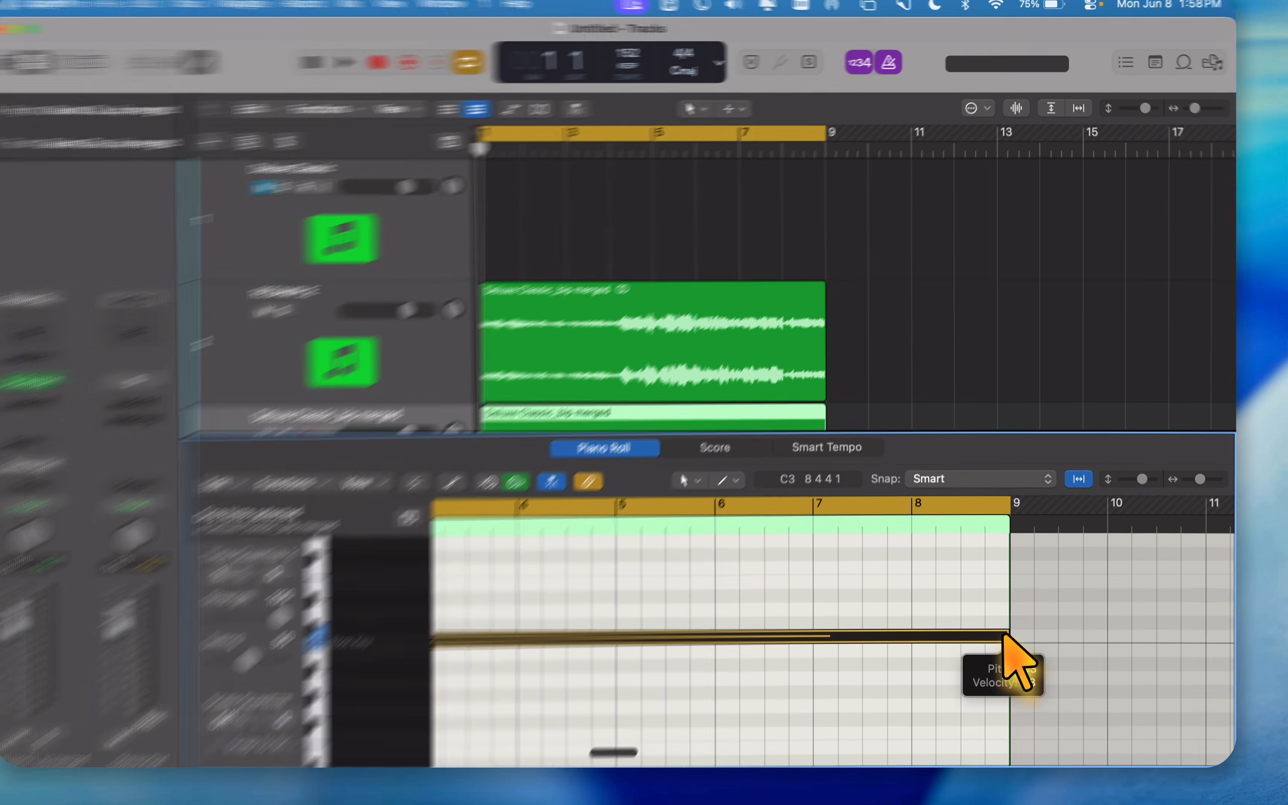
pyautogui.moveTo(1006, 640); pyautogui.dragTo(1009, 640)
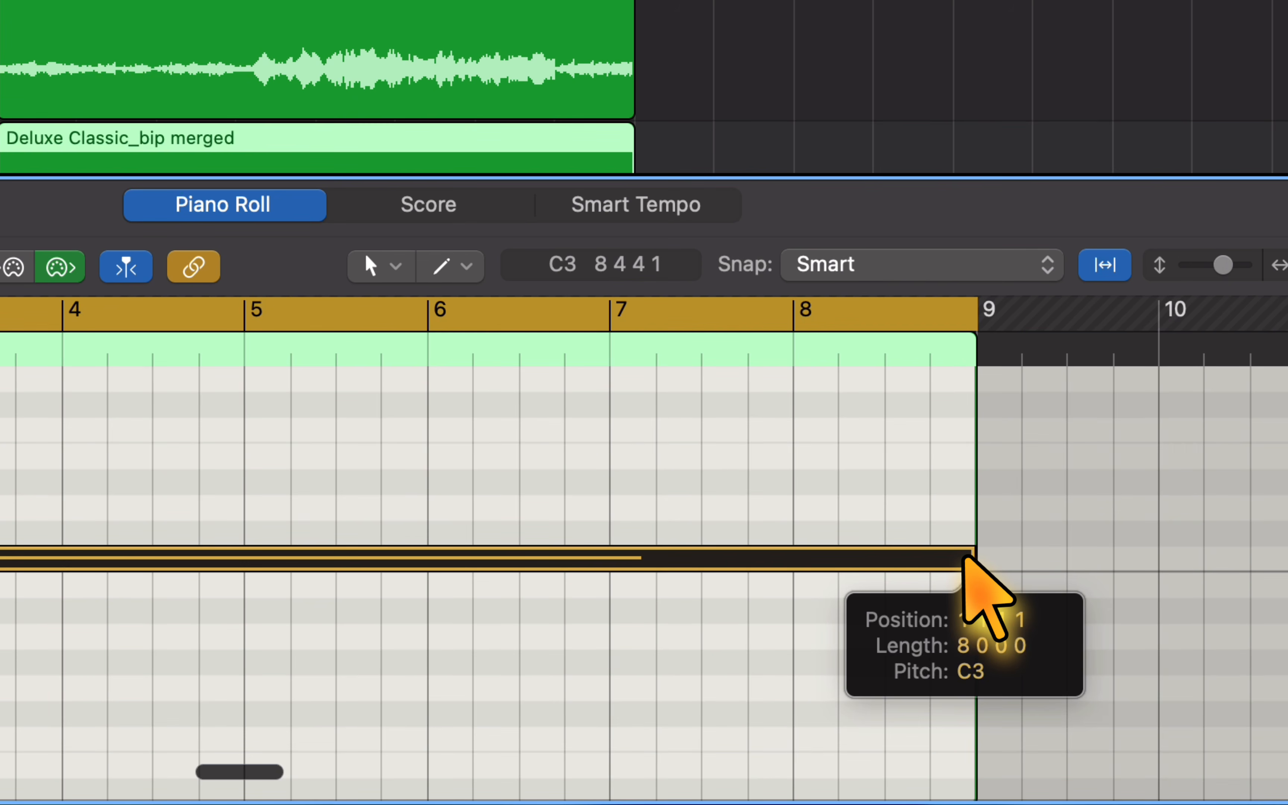
pyautogui.press('e')
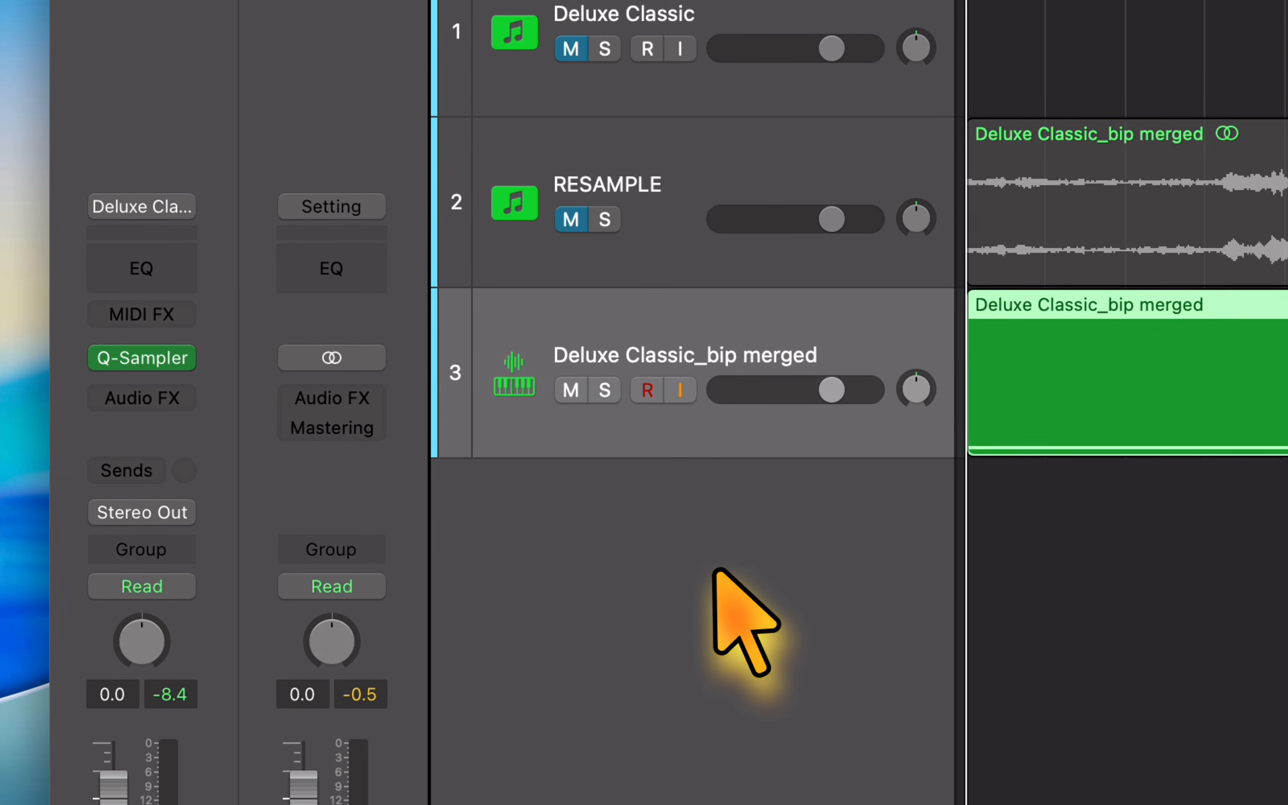
# Rename the Quick Sampler track as RESAMPLING AGAIN.
pyautogui.hotkey('shift', 'r')
pyautogui.write('RESAM')
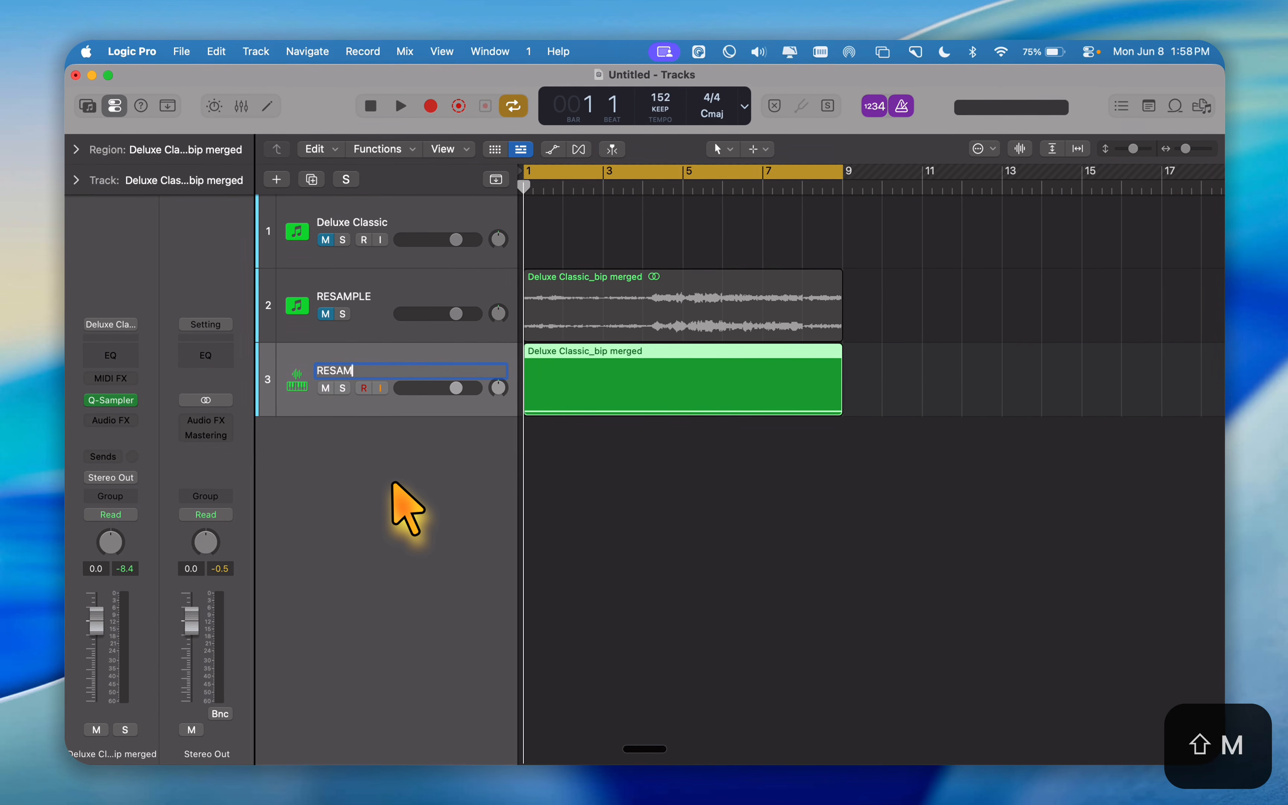
pyautogui.write('PLING AGAIN')
pyautogui.press('Return')
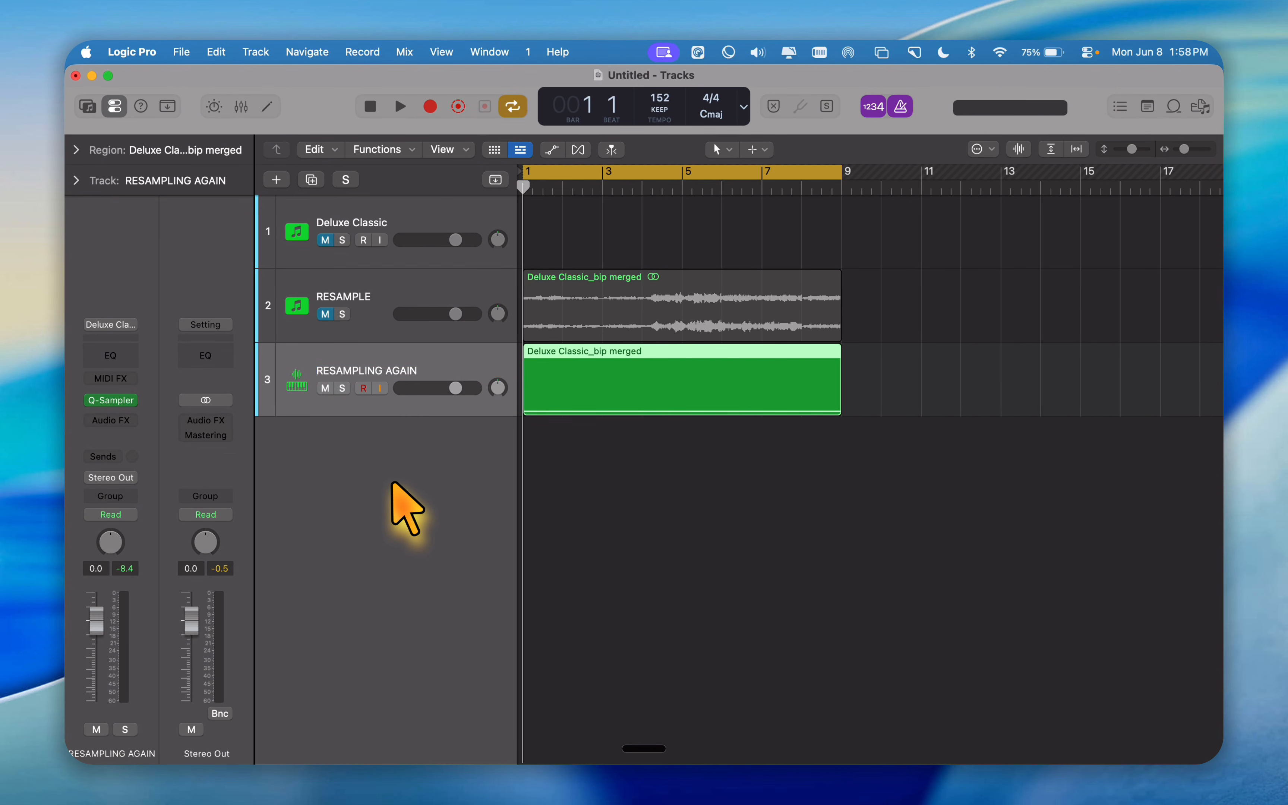
# Add one Session Player Drummer track in the Trap style with stereo output, and turn off cycle mode.
pyautogui.press('cmd+alt+n')
pyautogui.press('Right')
pyautogui.press('Right')
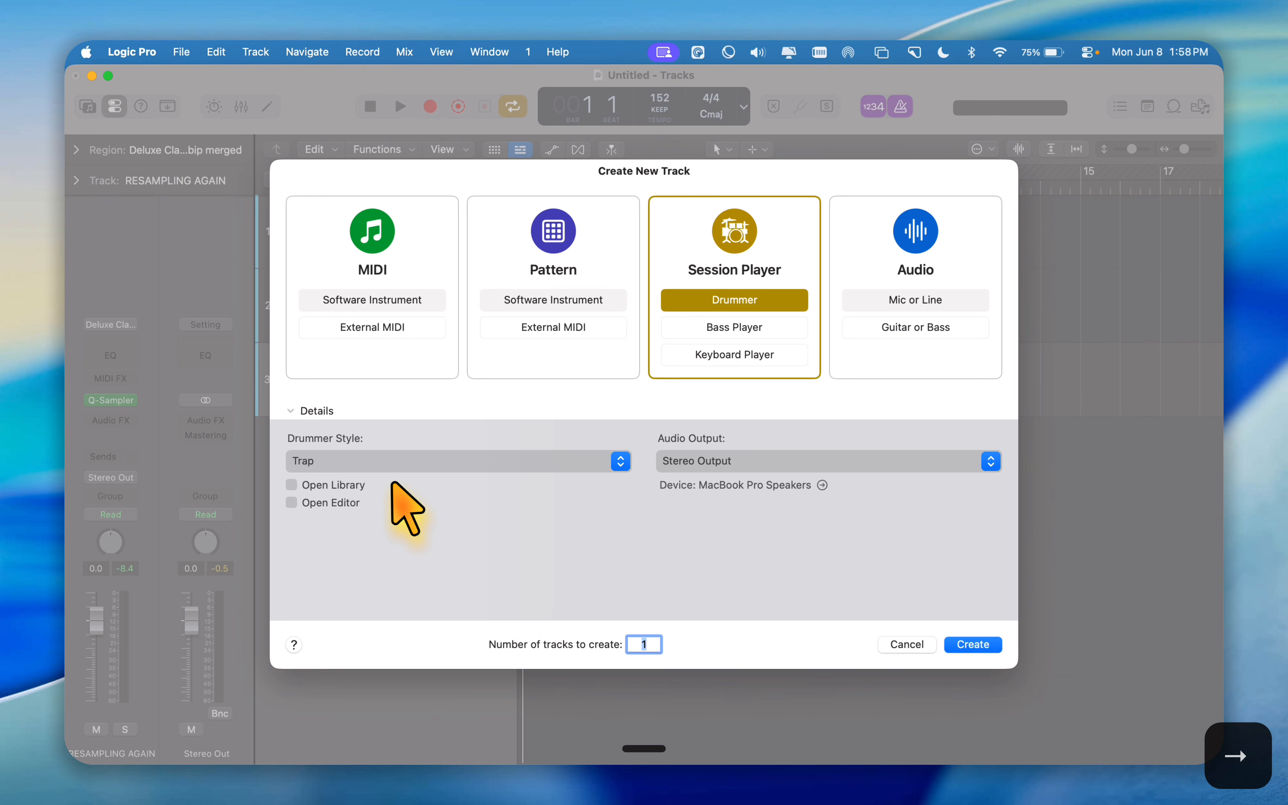
pyautogui.press('Return')
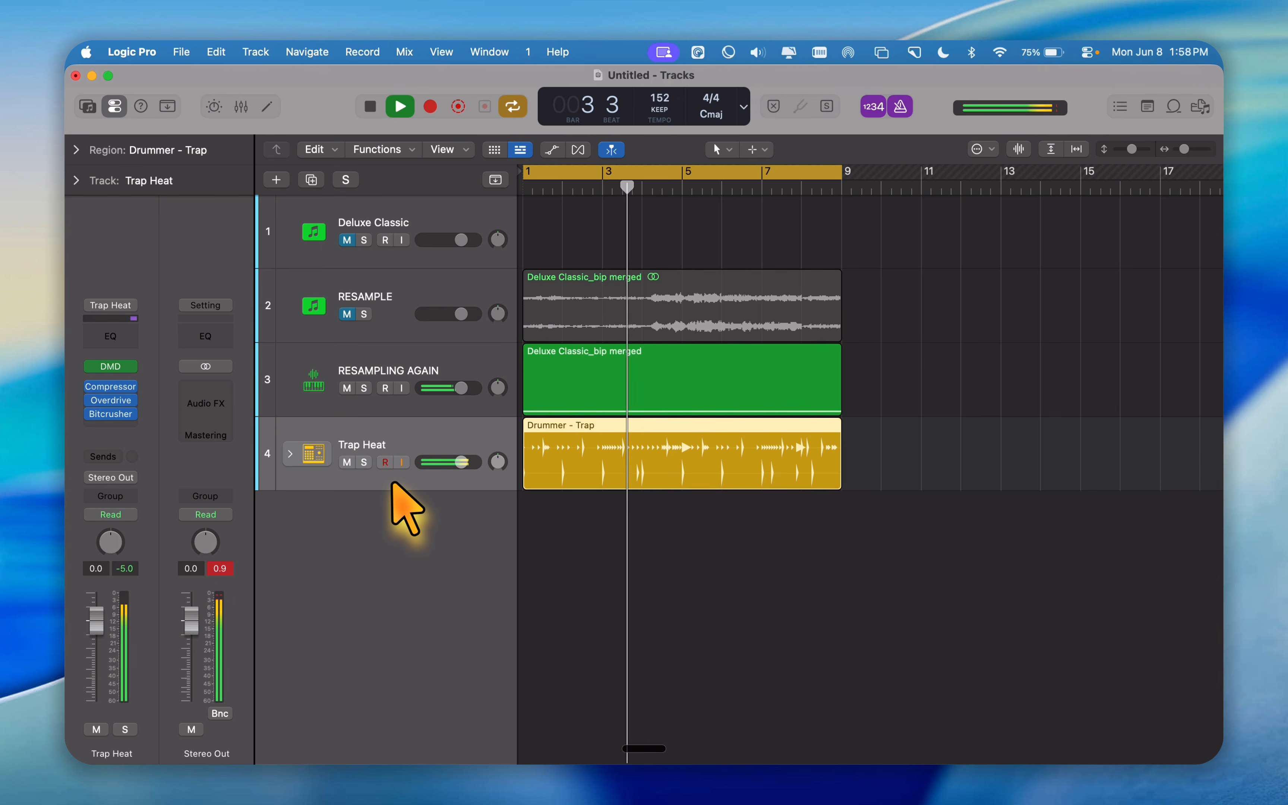
pyautogui.press('c')
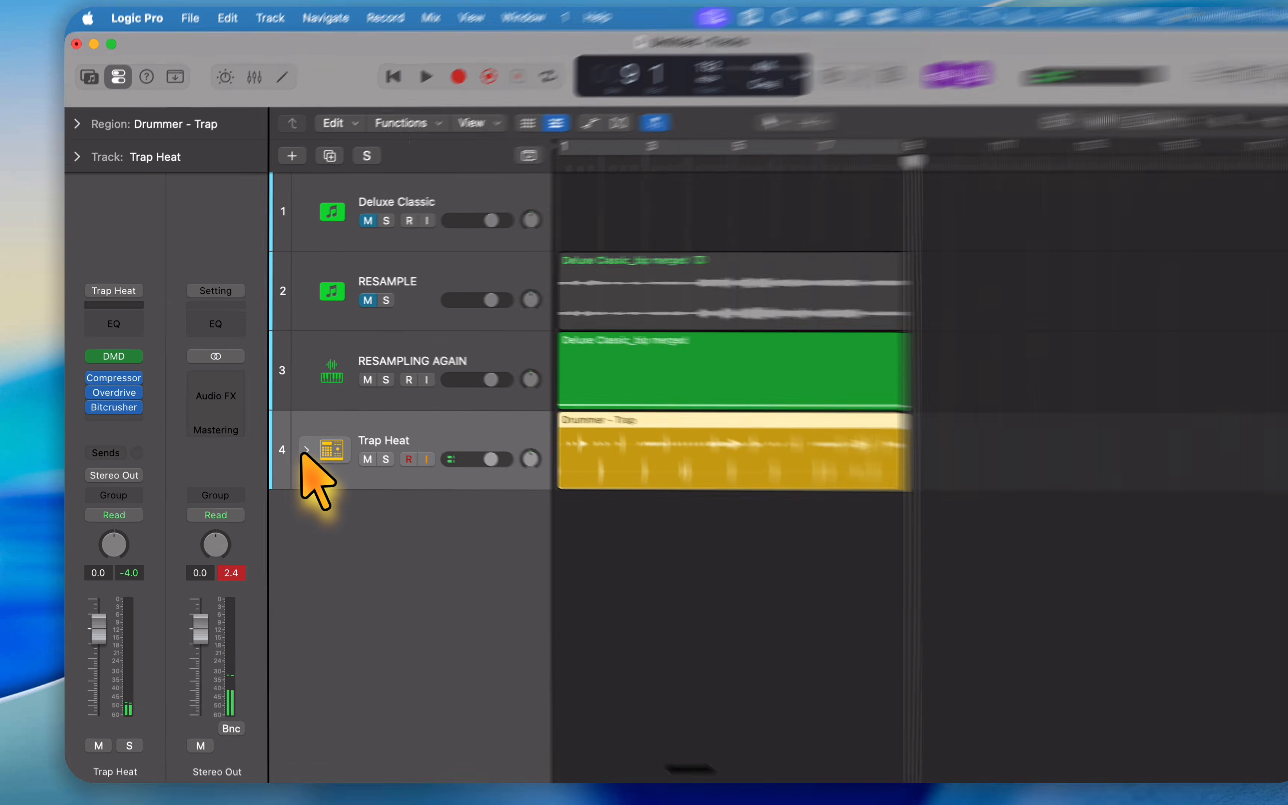
# Replace the snare on the Trap Heat kit's Snare 1 track with Snare 1 - Hybrid Knock and audition it with the arrangement.
pyautogui.click(290, 454)
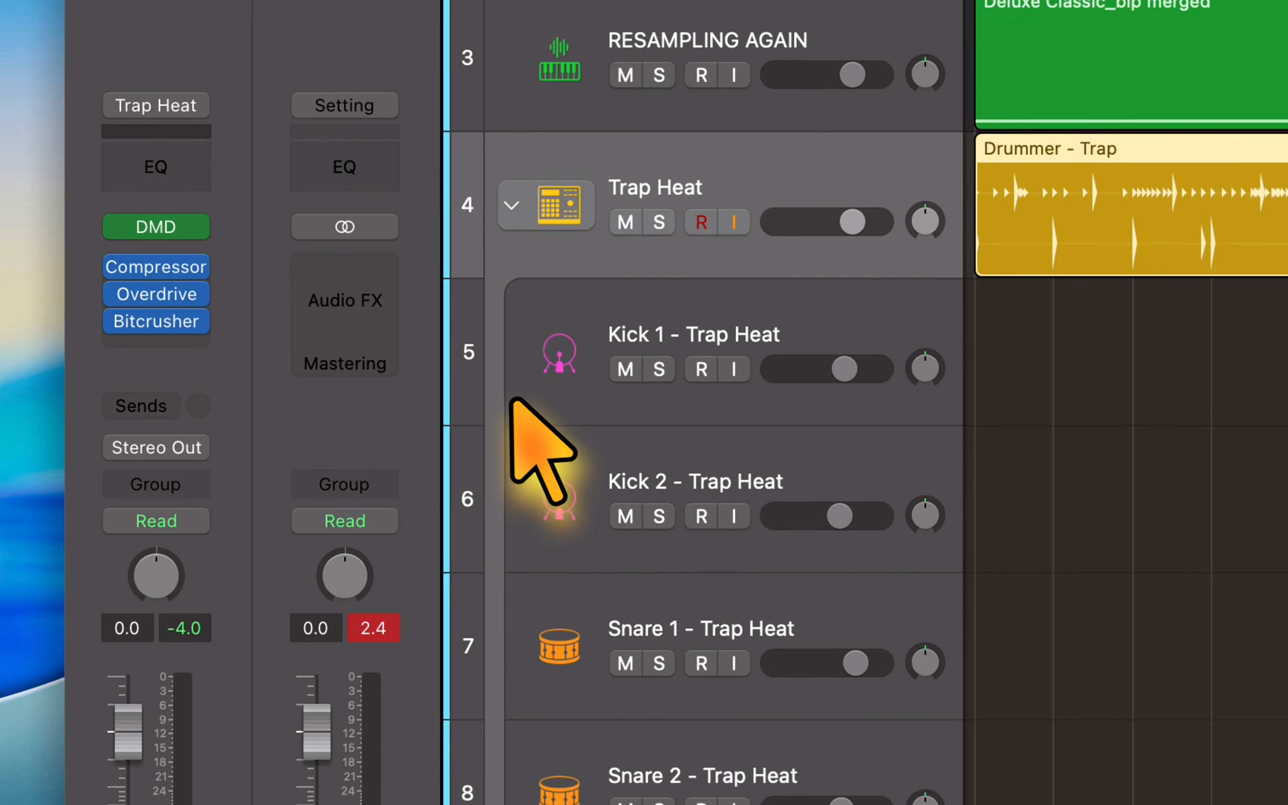
pyautogui.scroll(-5, 513, 405)
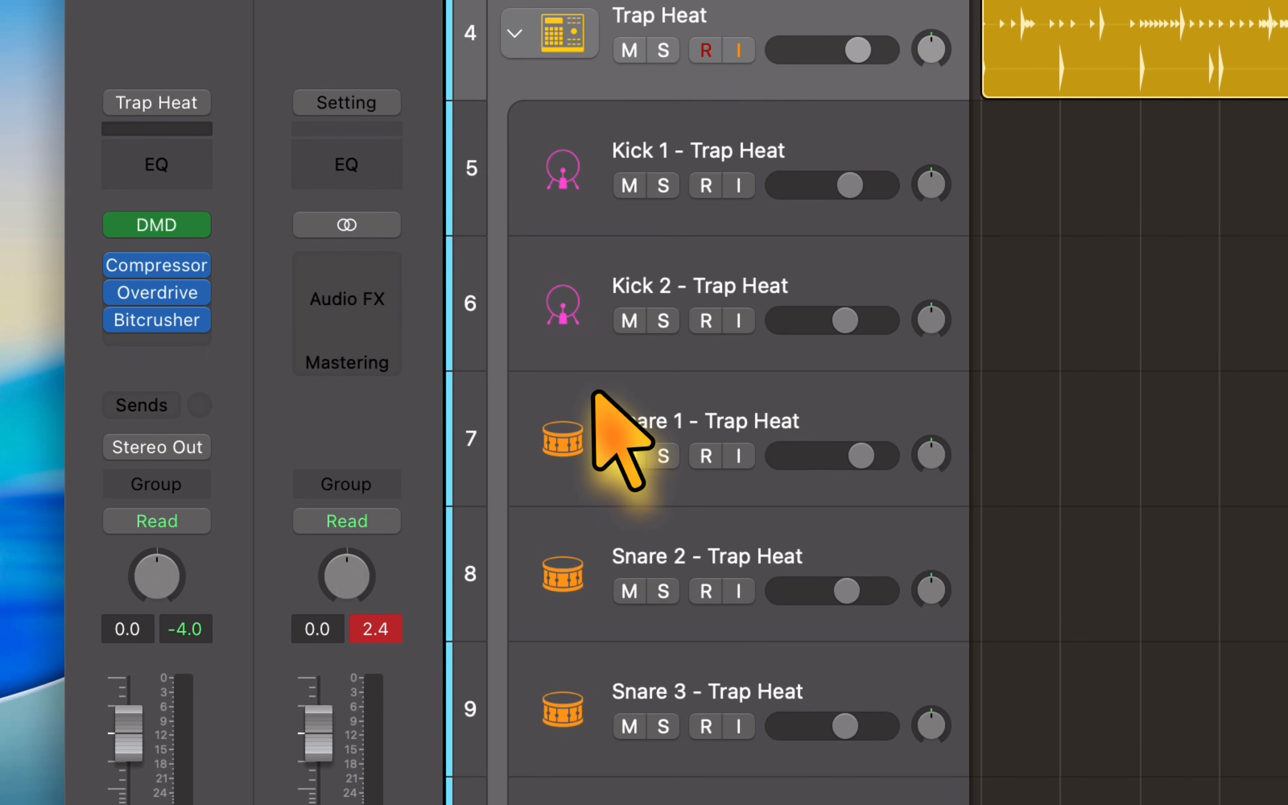
pyautogui.click(596, 395)
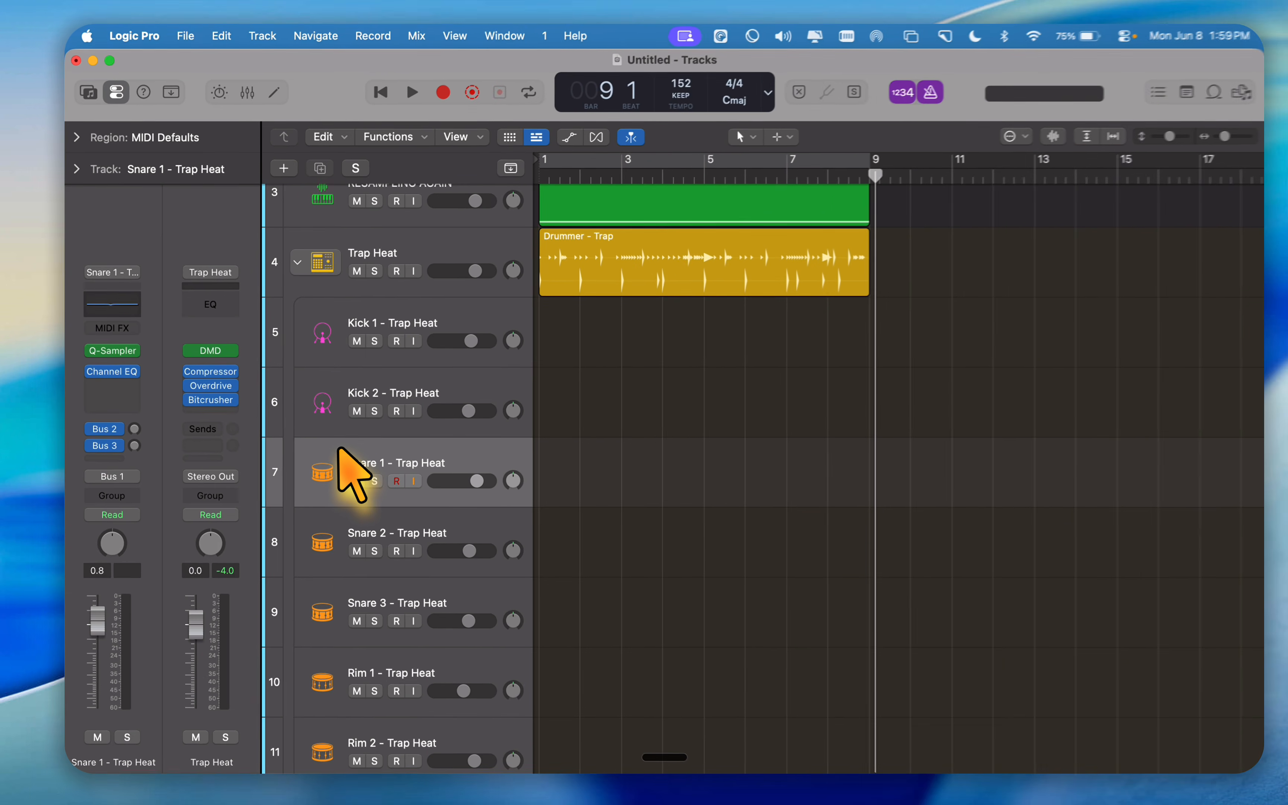
pyautogui.press('y')
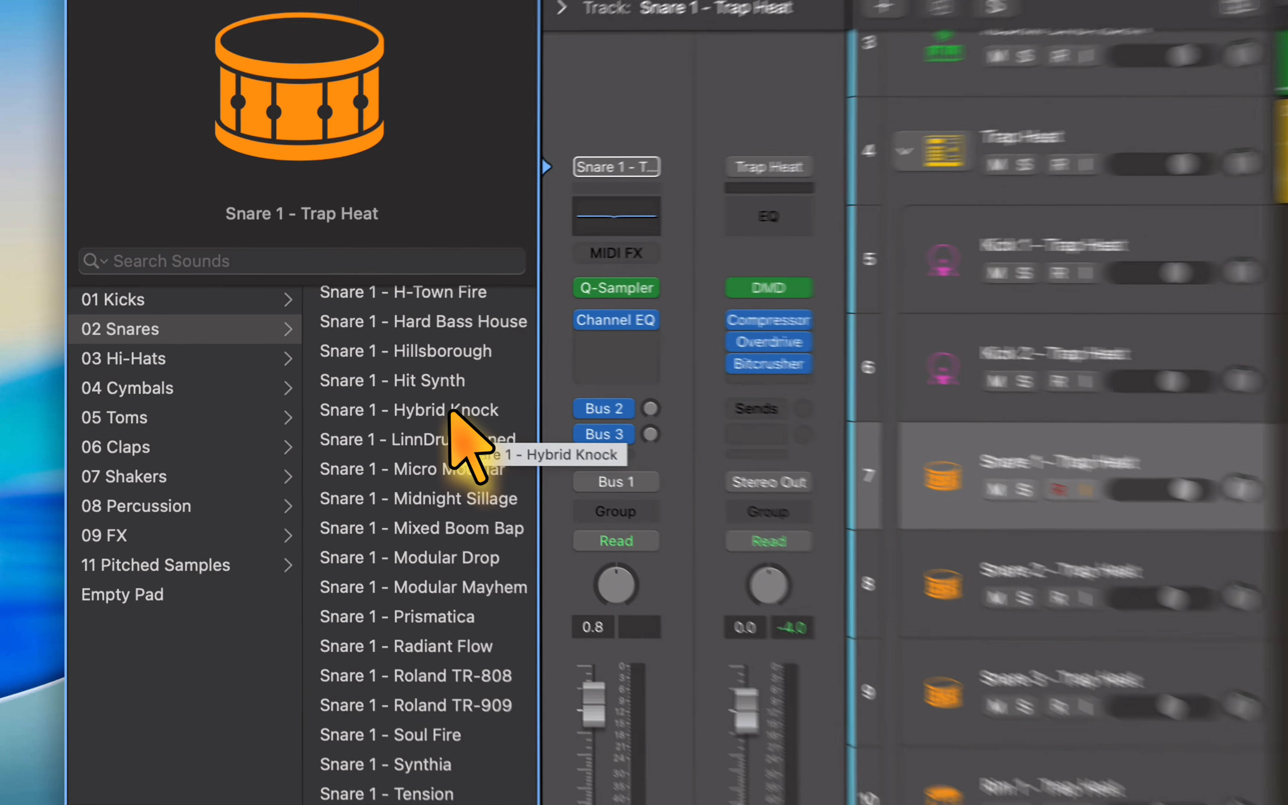
pyautogui.click(305, 433)
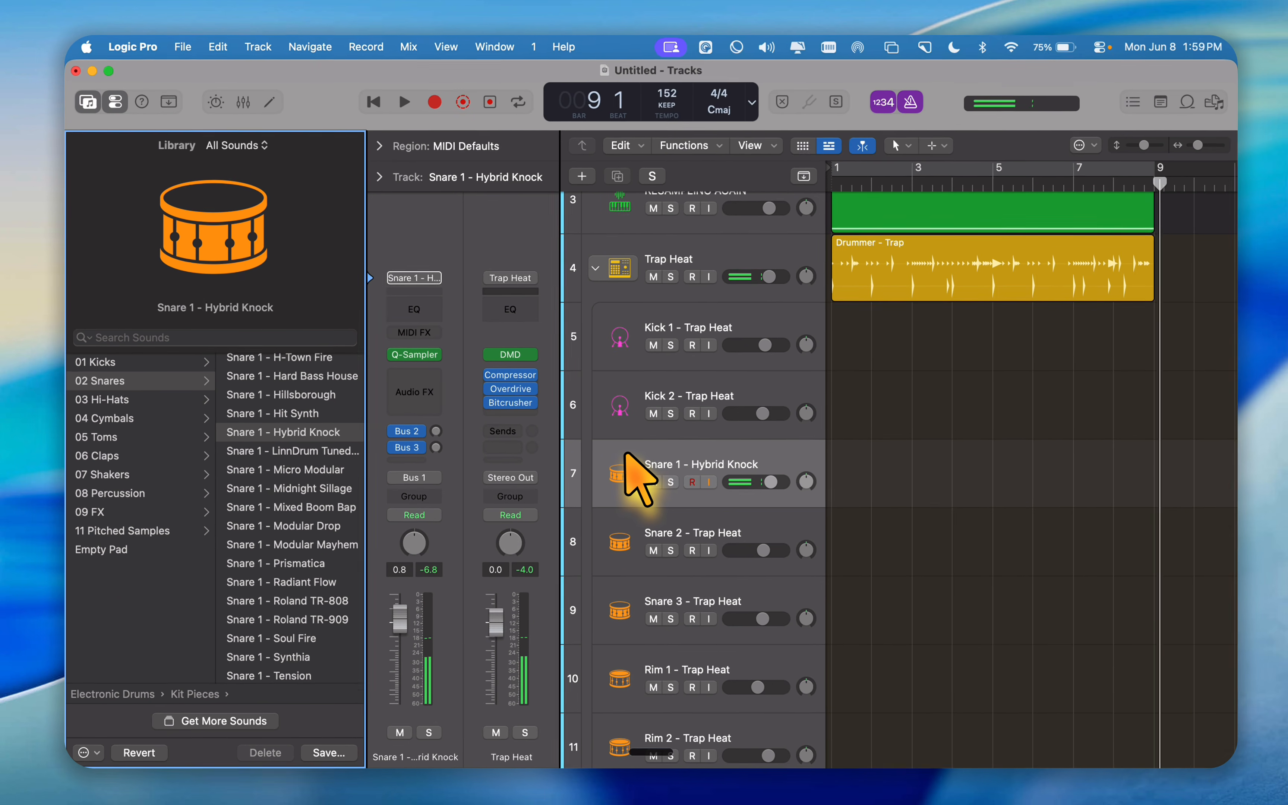
pyautogui.press('space')
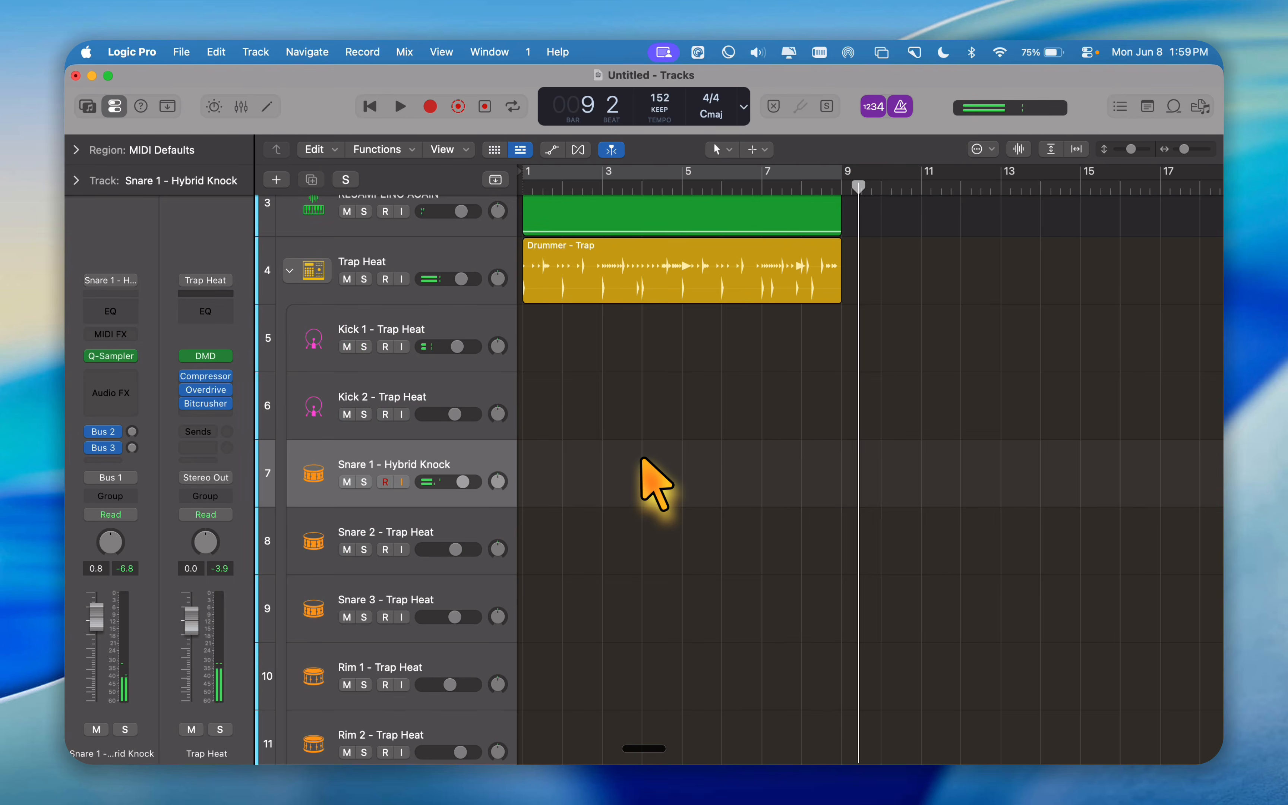
pyautogui.press('XF86AudioRaiseVolume')
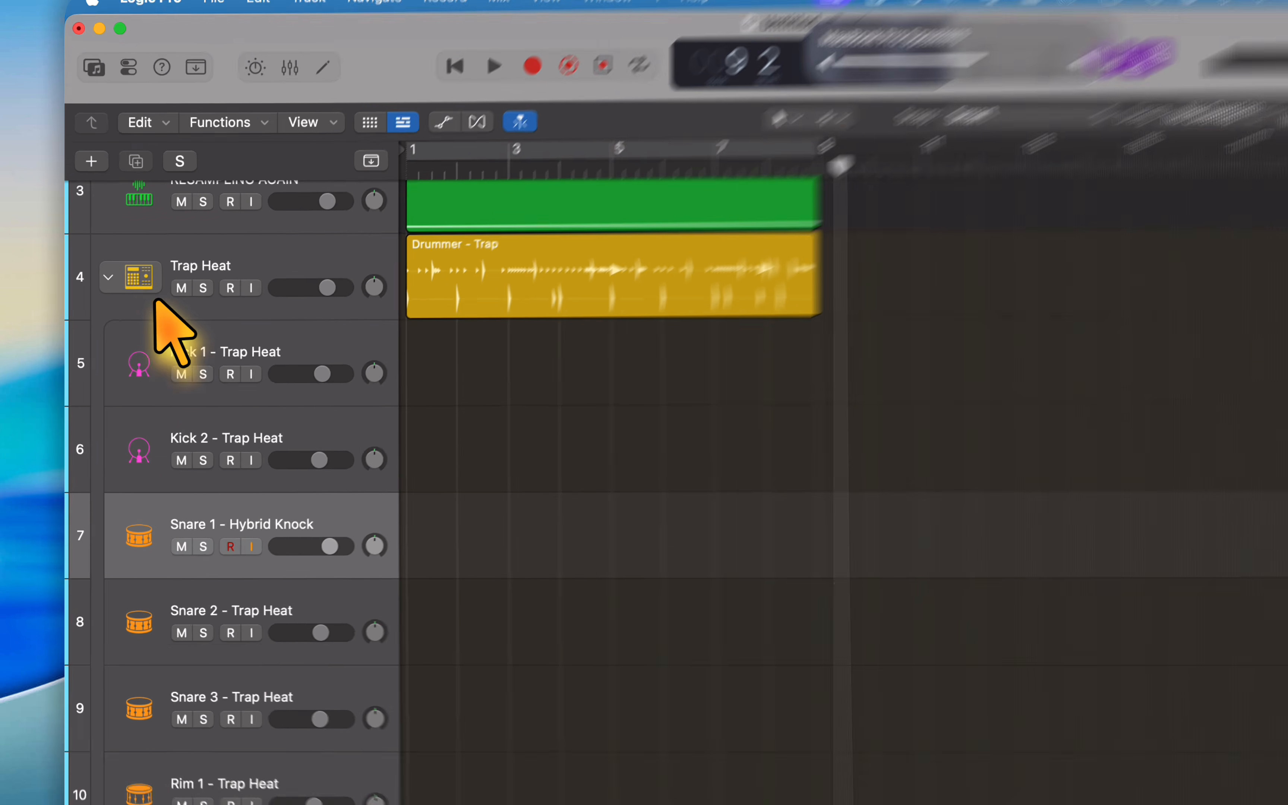
pyautogui.click(108, 278)
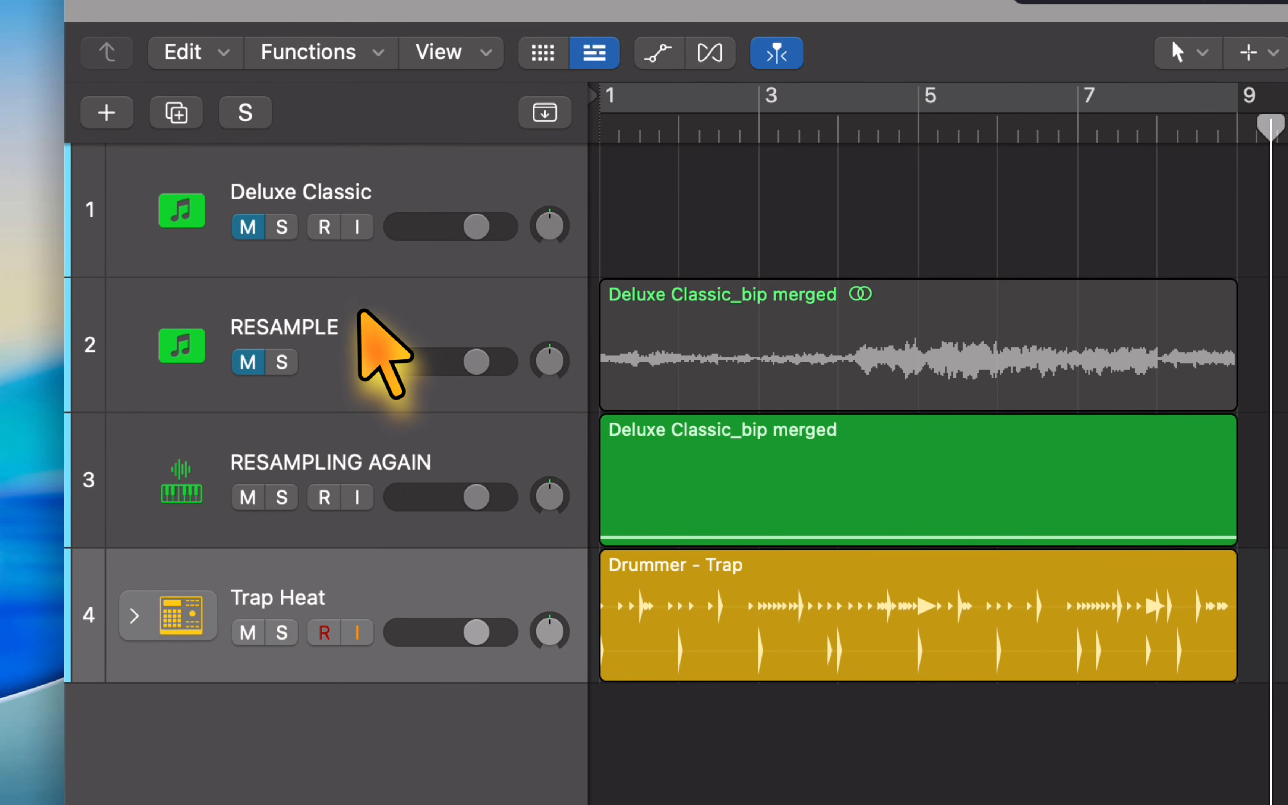
# Review the Quick Sampler on the RESAMPLING AGAIN track and the Texture Loom settings on the Deluxe Classic track.
pyautogui.click(362, 314)
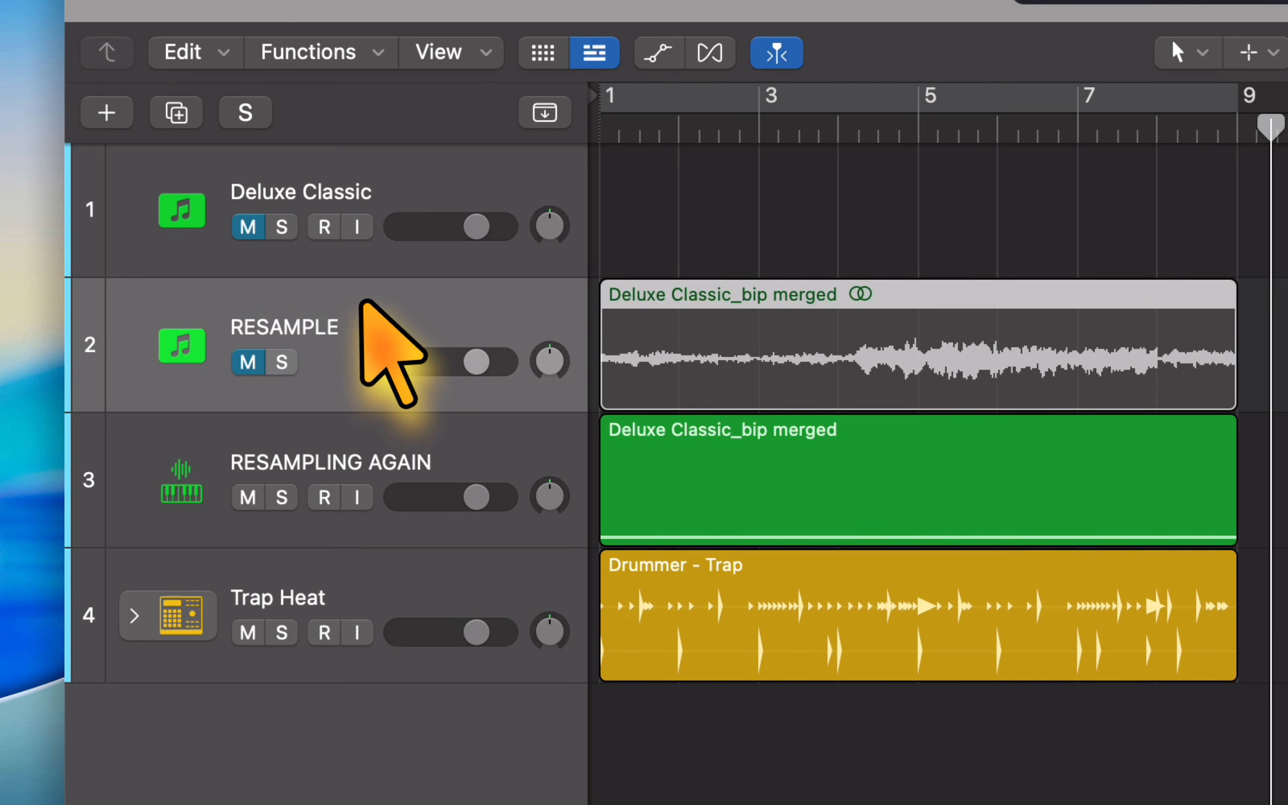
pyautogui.press('i')
pyautogui.click(647, 431)
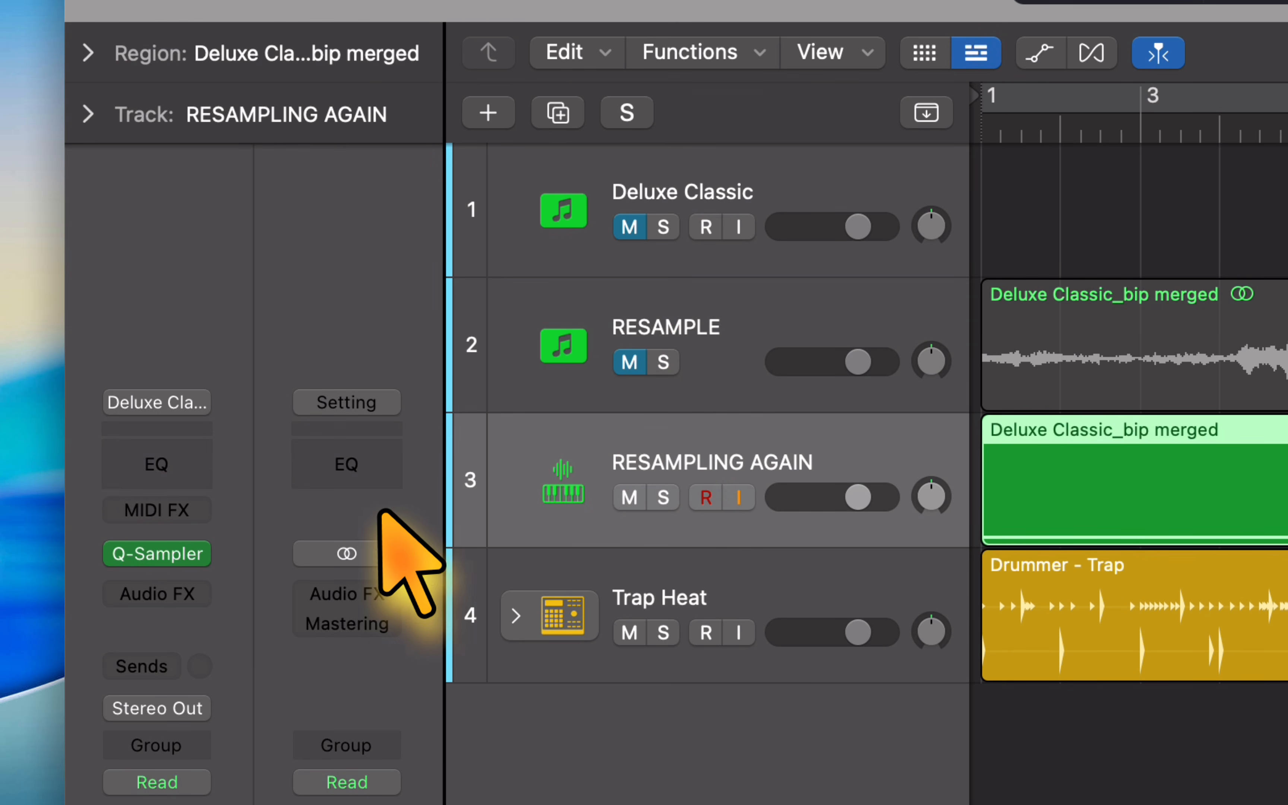
pyautogui.click(170, 551)
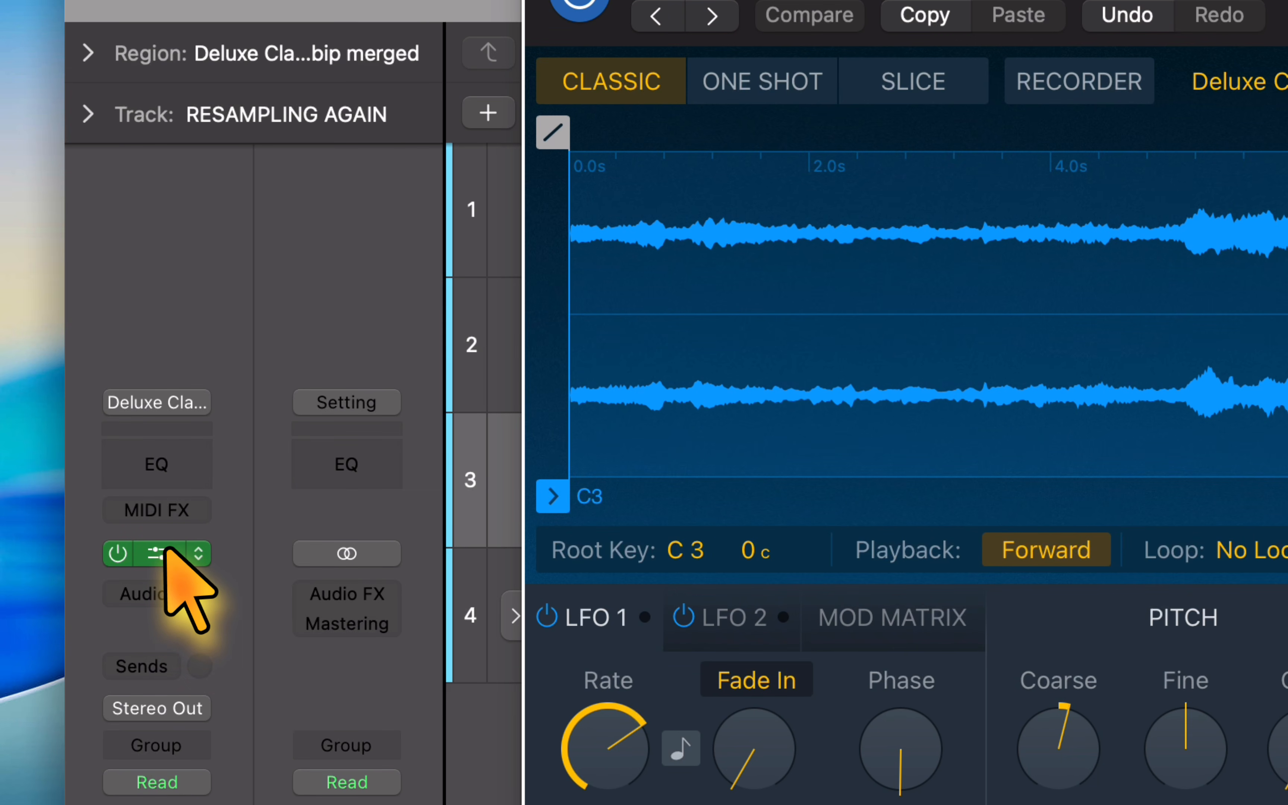
pyautogui.click(167, 551)
pyautogui.click(168, 552)
pyautogui.click(169, 551)
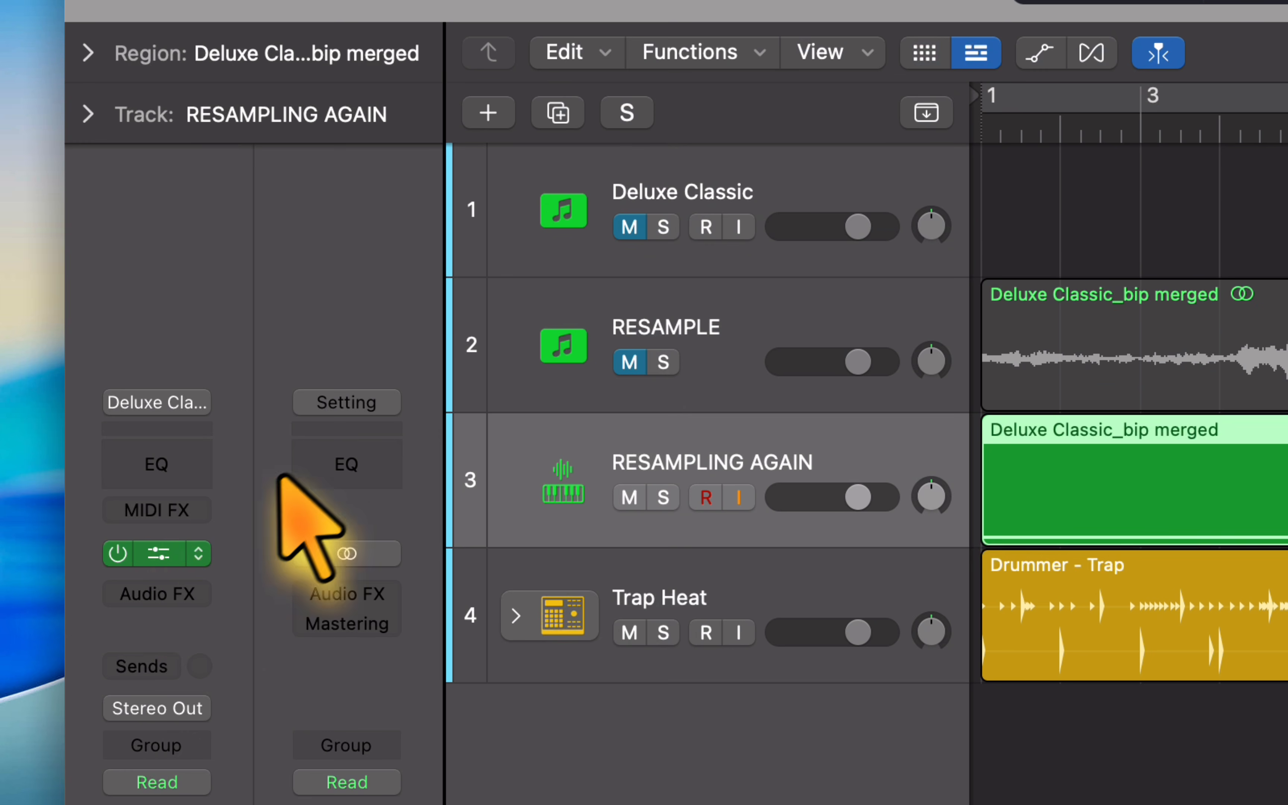
pyautogui.click(793, 209)
pyautogui.click(164, 576)
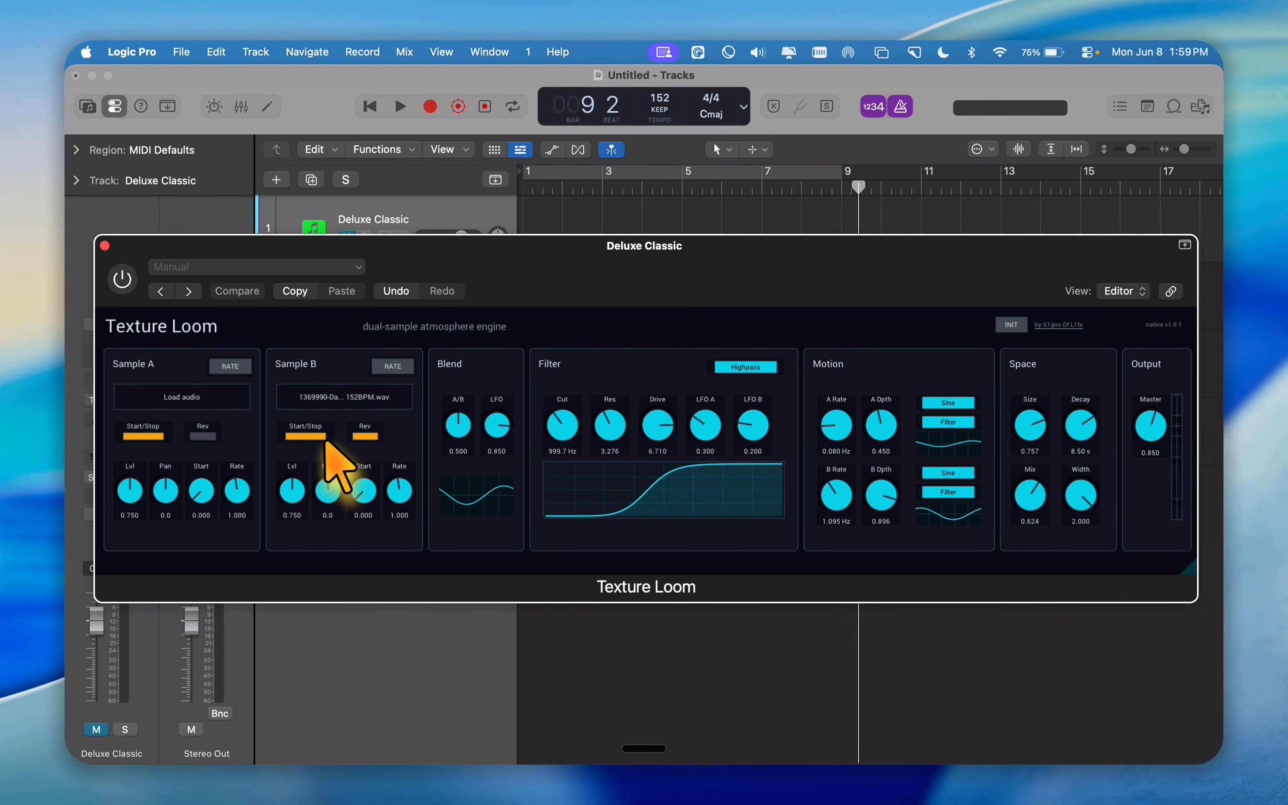
pyautogui.click(103, 245)
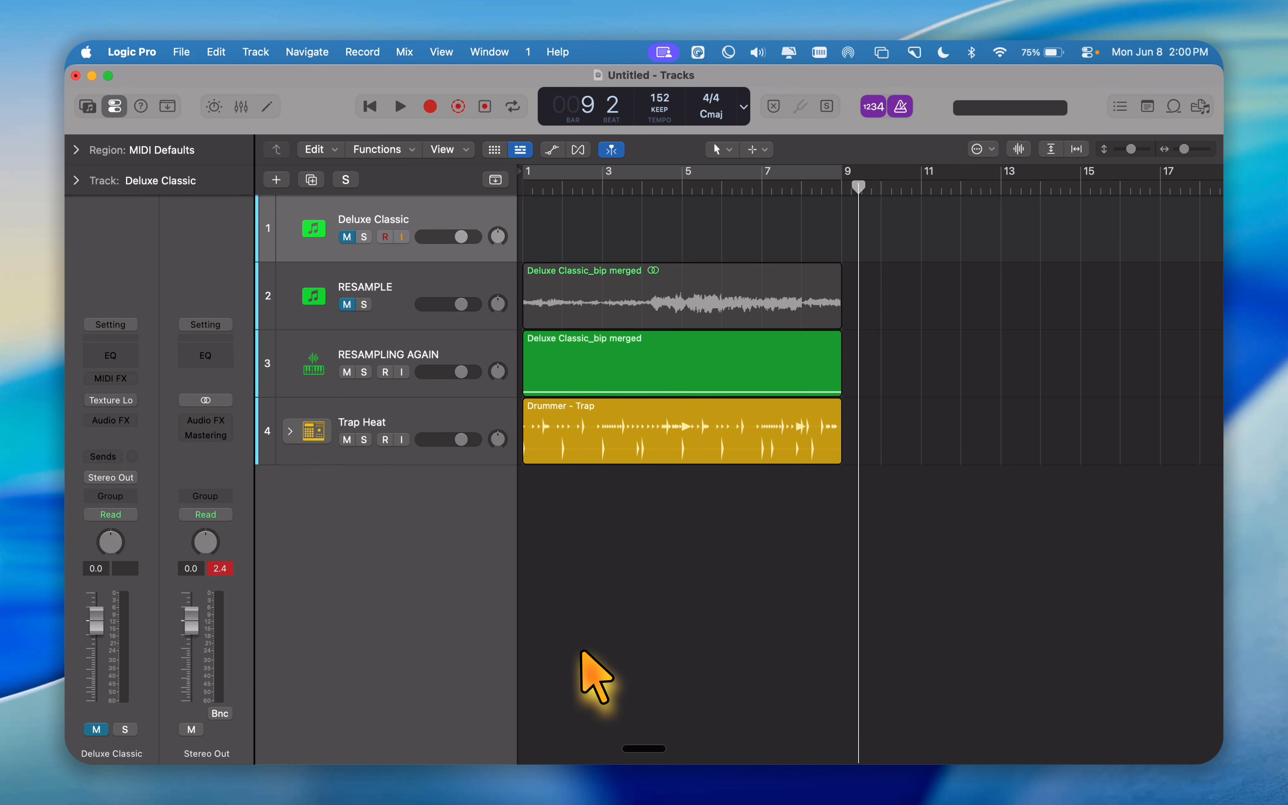